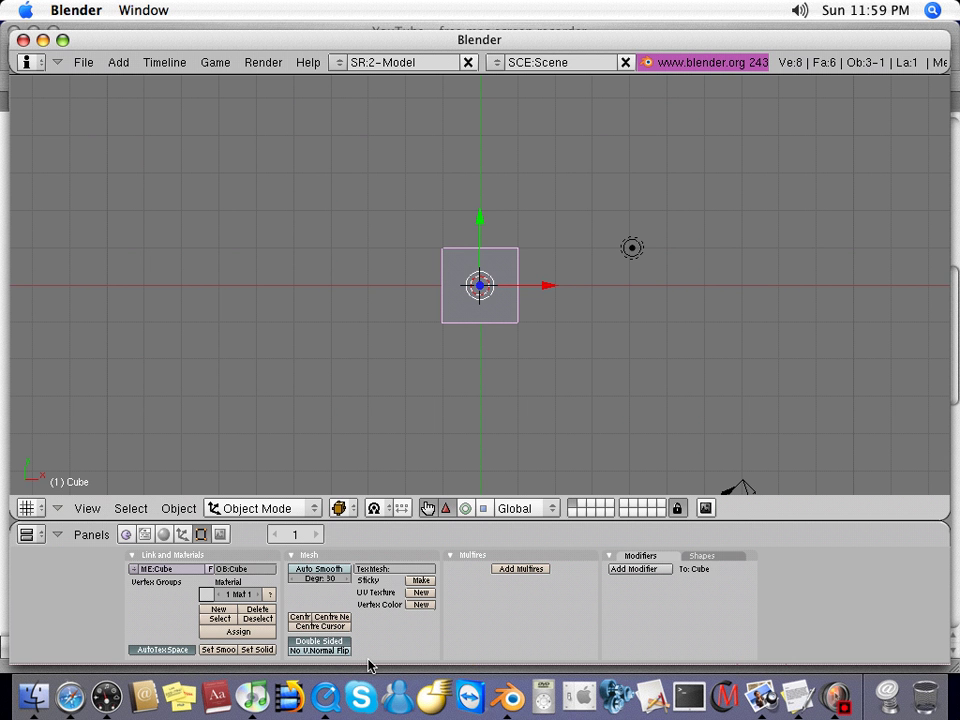
# - View the cube at an angle and switch the viewport from solid shading to a display lit by the scene lamp
pyautogui.click(456, 407)
pyautogui.moveTo(460, 444); pyautogui.dragTo(473, 399, button='middle')
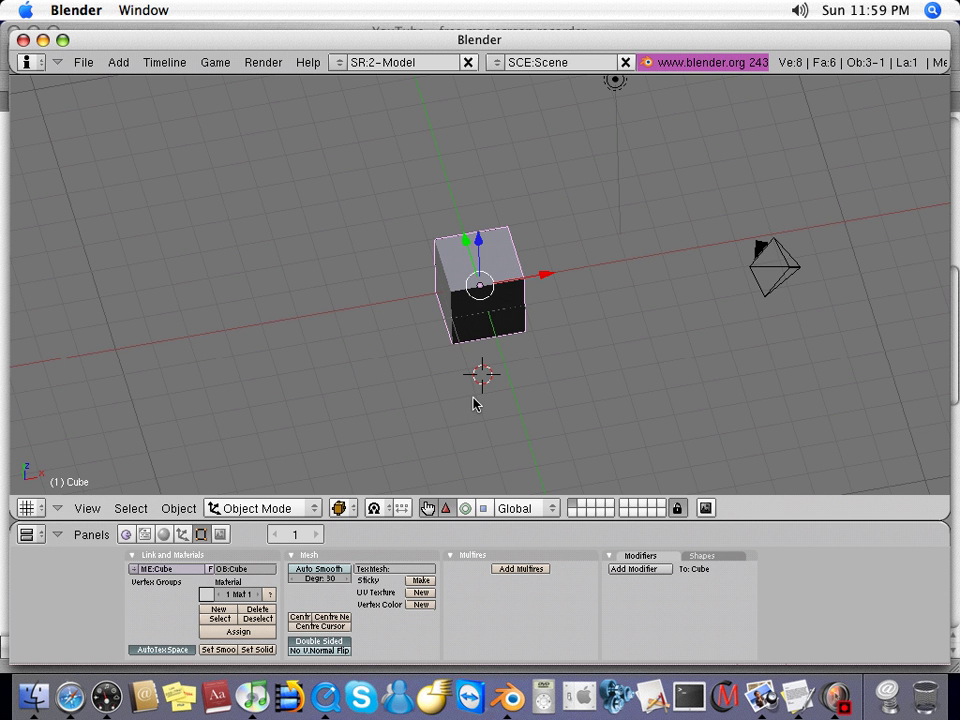
pyautogui.moveTo(475, 403); pyautogui.dragTo(457, 330, button='middle')
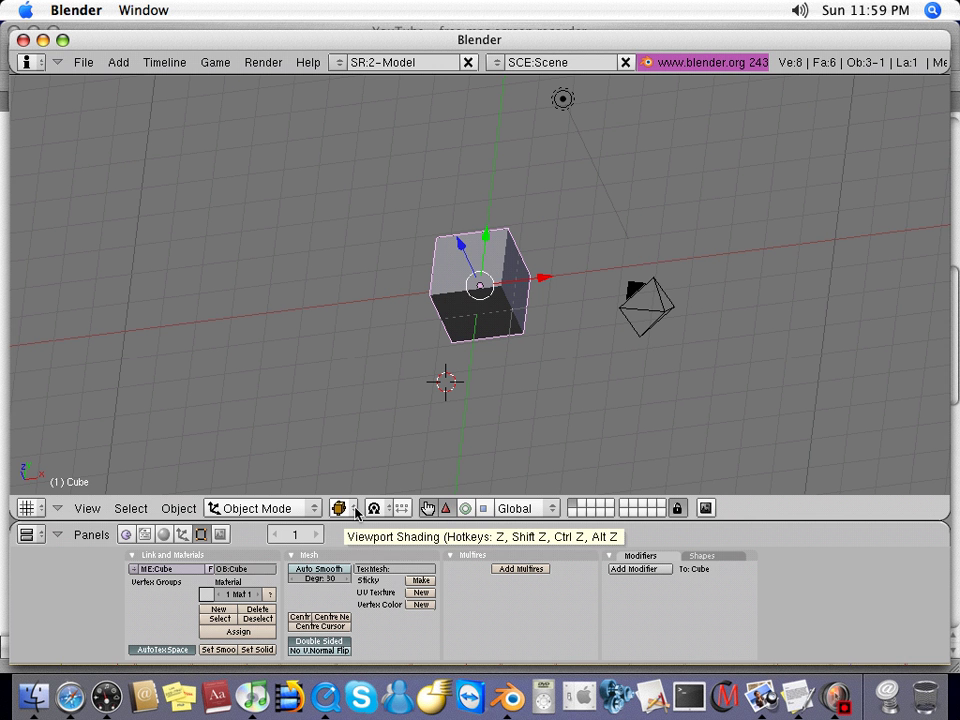
pyautogui.click(355, 511)
pyautogui.click(368, 434)
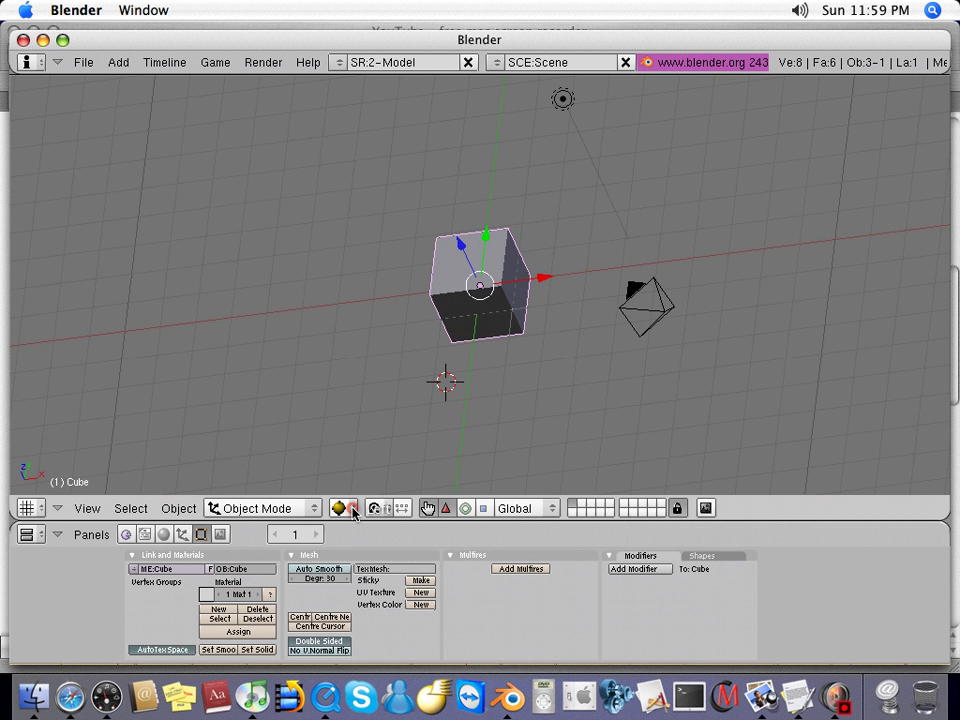
pyautogui.moveTo(353, 514); pyautogui.dragTo(336, 474)
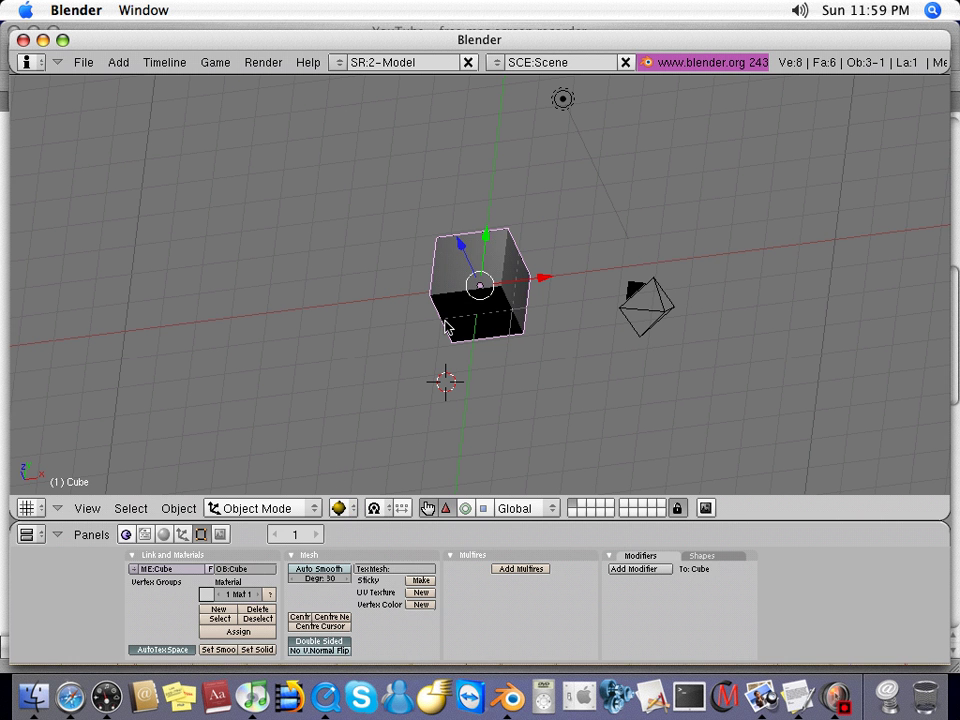
# - Make the cube an Actor in its game logic and add a sensor, two AND controllers and a Motion actuator
pyautogui.click(126, 535)
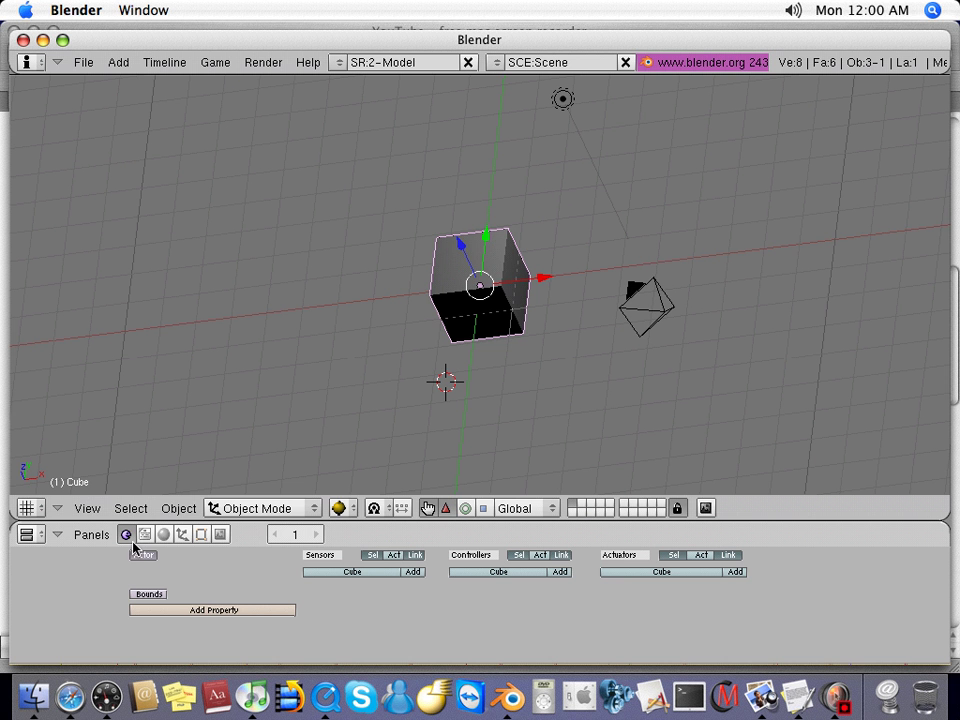
pyautogui.click(142, 556)
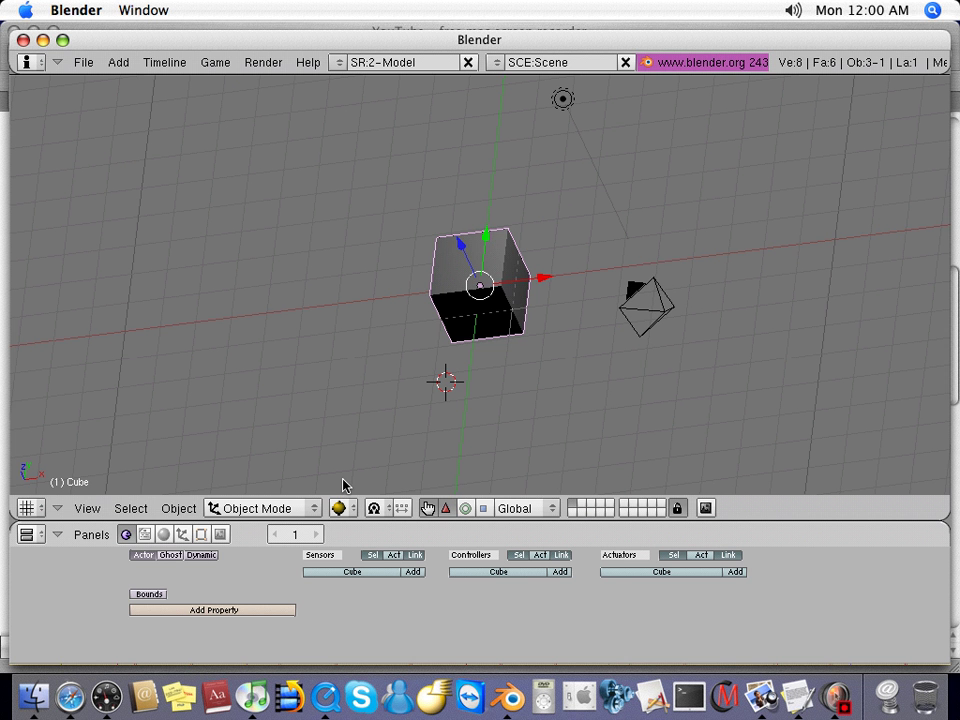
pyautogui.click(737, 574)
pyautogui.click(560, 572)
pyautogui.click(560, 572)
pyautogui.click(413, 572)
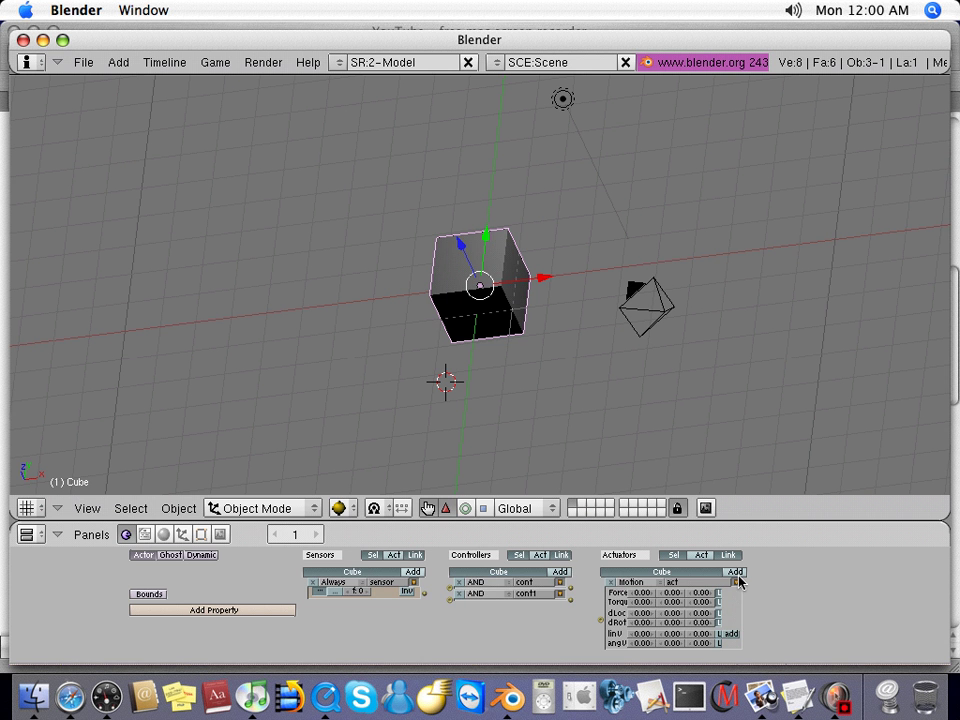
# - Change the cube's sensor type to Keyboard and assign the W key to it
pyautogui.click(336, 582)
pyautogui.click(339, 565)
pyautogui.click(560, 572)
pyautogui.click(356, 604)
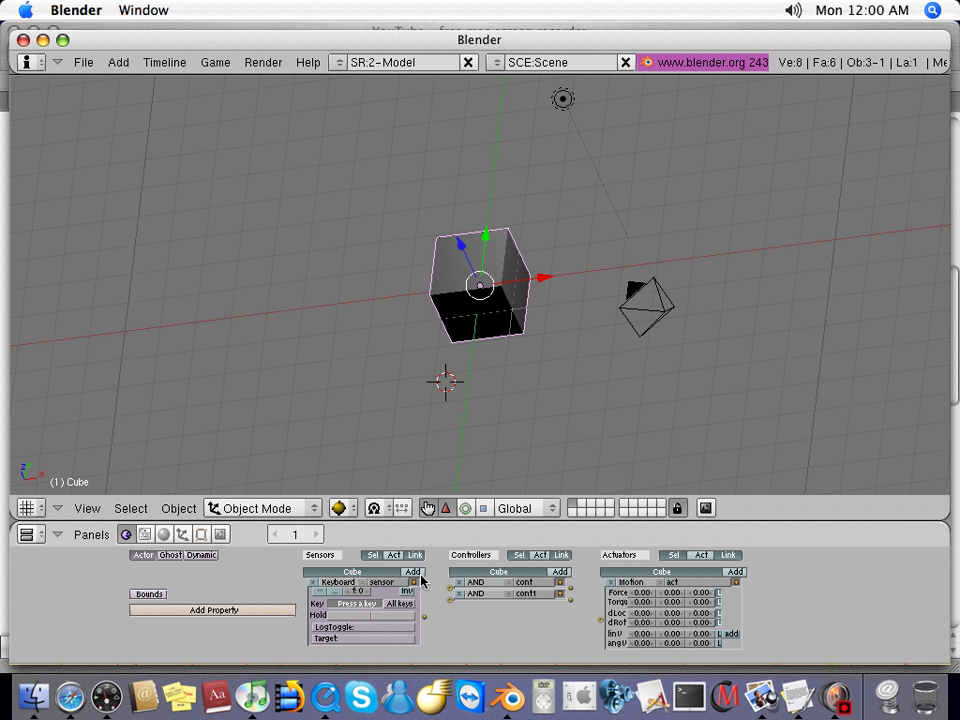
pyautogui.click(357, 604)
pyautogui.press('w')
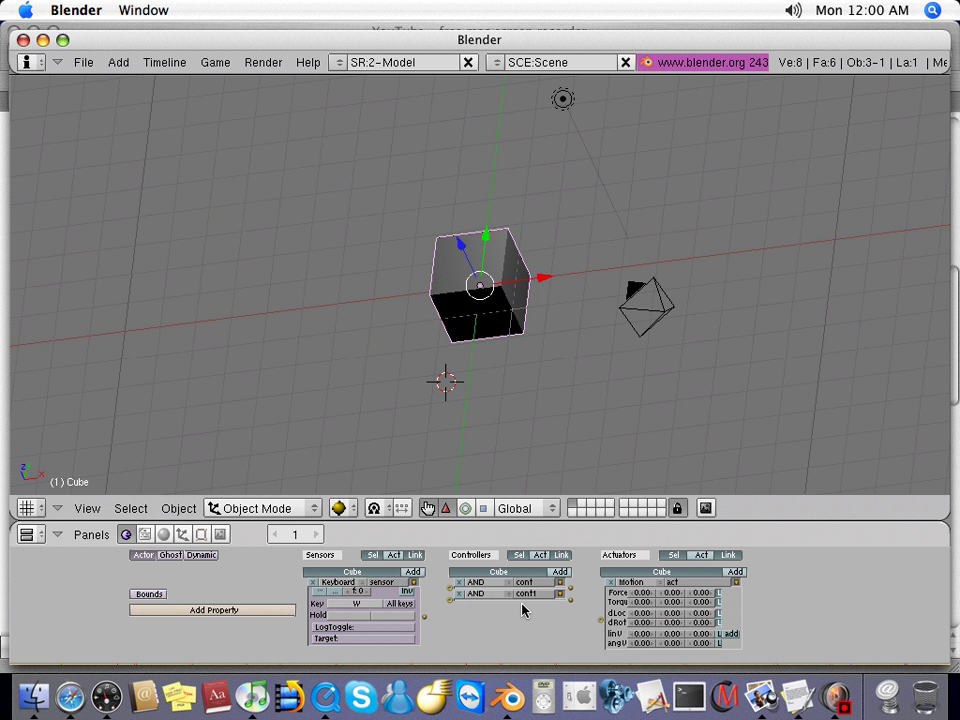
# - Remove the spare controller and wire the W sensor through the other one to the Motion actuator with a Y dLoc of 0.20
pyautogui.click(458, 593)
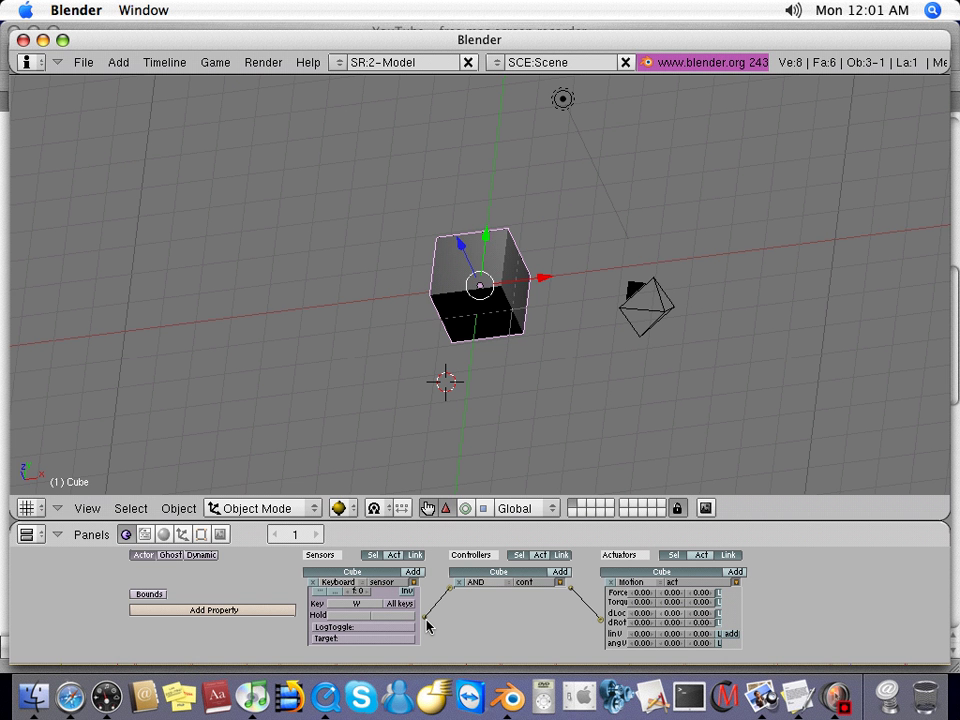
pyautogui.click(683, 614)
pyautogui.click(684, 614)
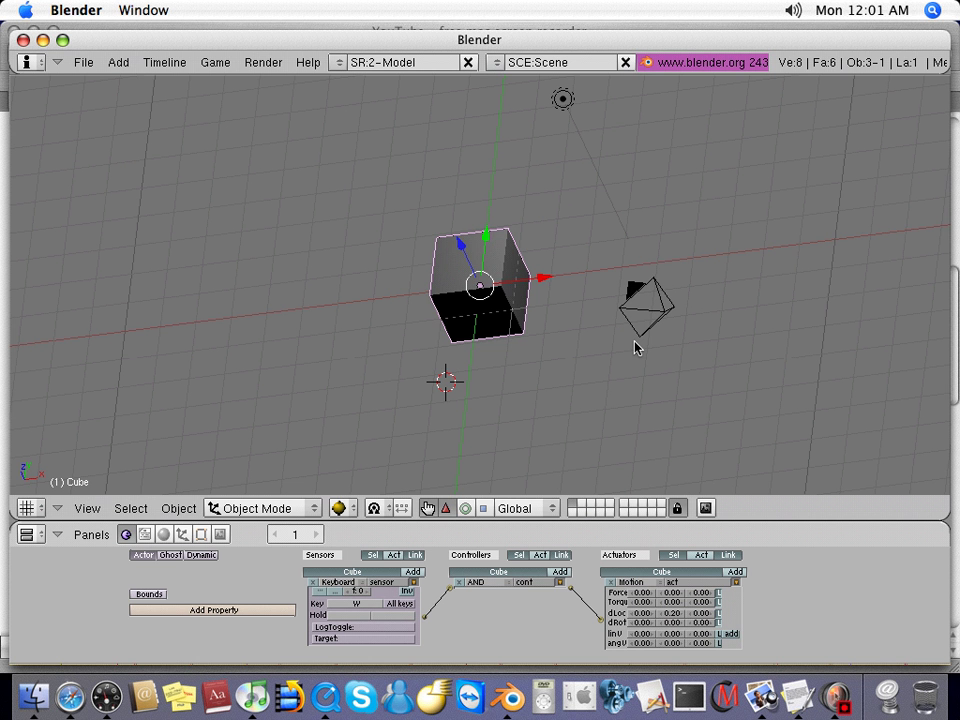
# - Add a second sensor to the cube, make it a Keyboard sensor and assign the S key to it
pyautogui.click(418, 573)
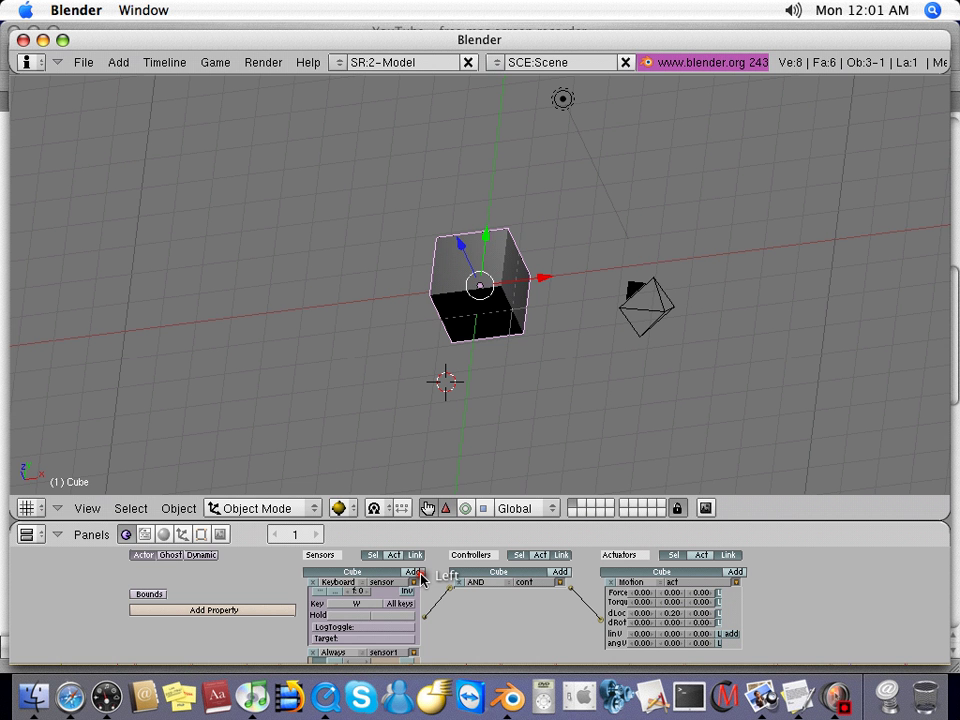
pyautogui.click(413, 583)
pyautogui.click(342, 591)
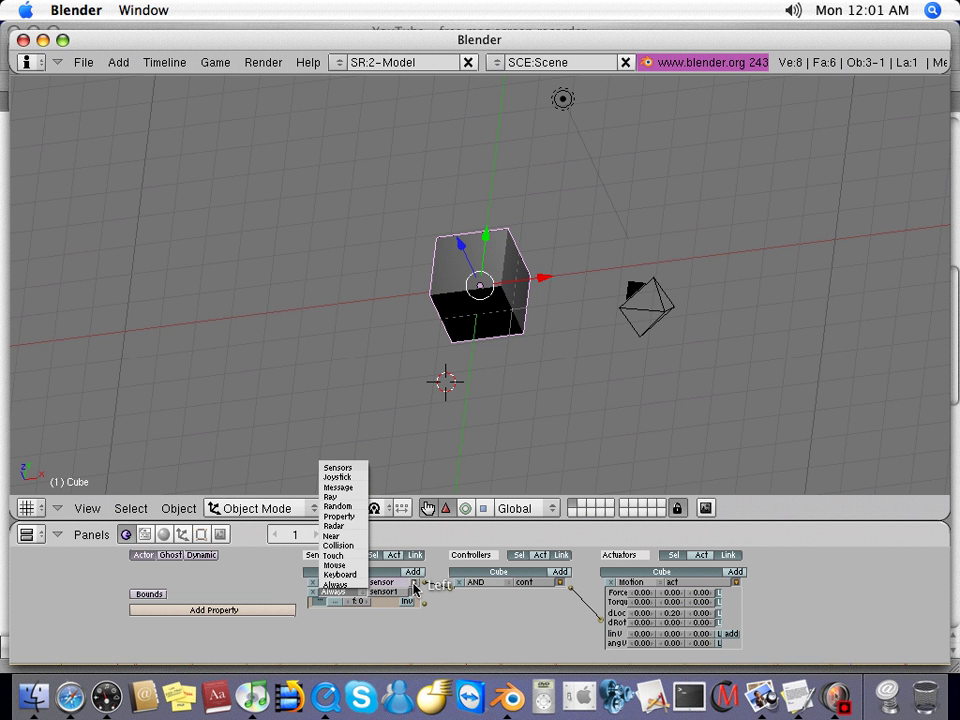
pyautogui.click(340, 574)
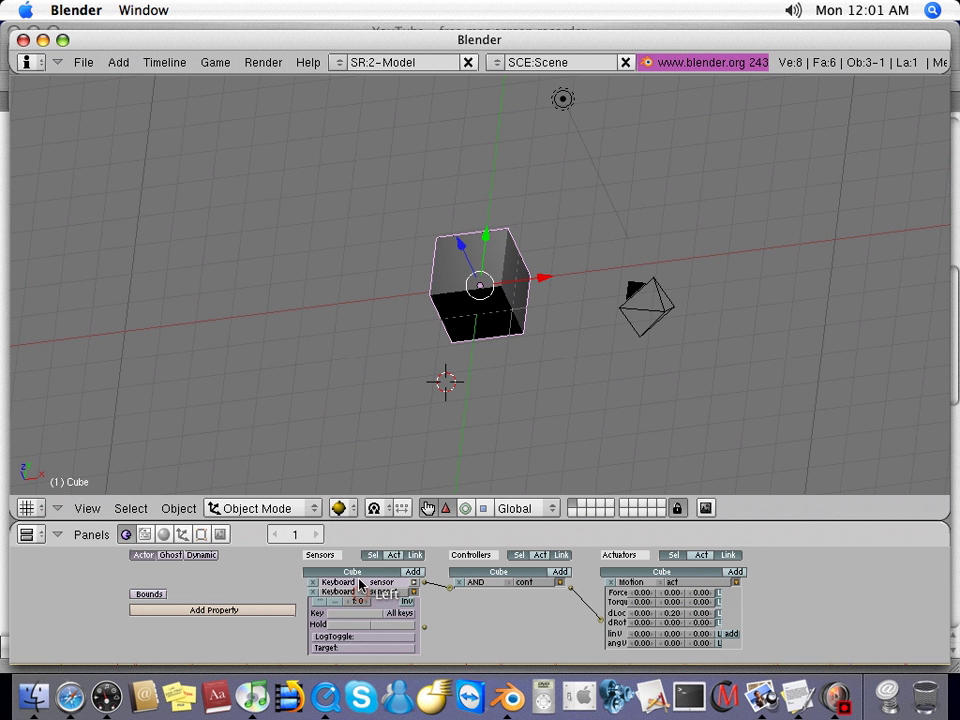
pyautogui.click(365, 613)
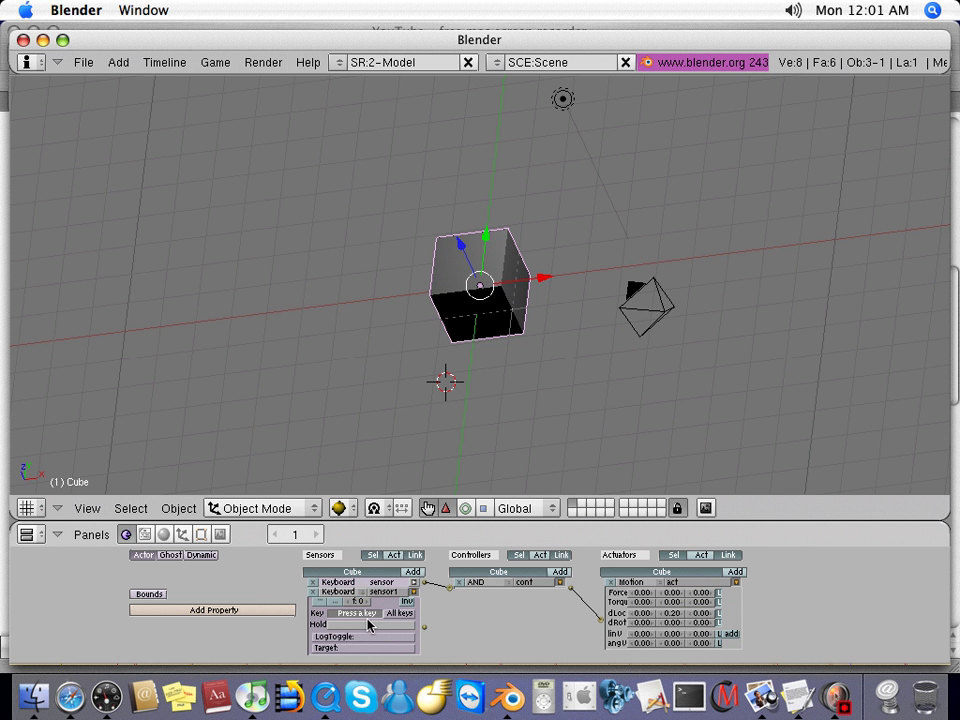
pyautogui.press('s')
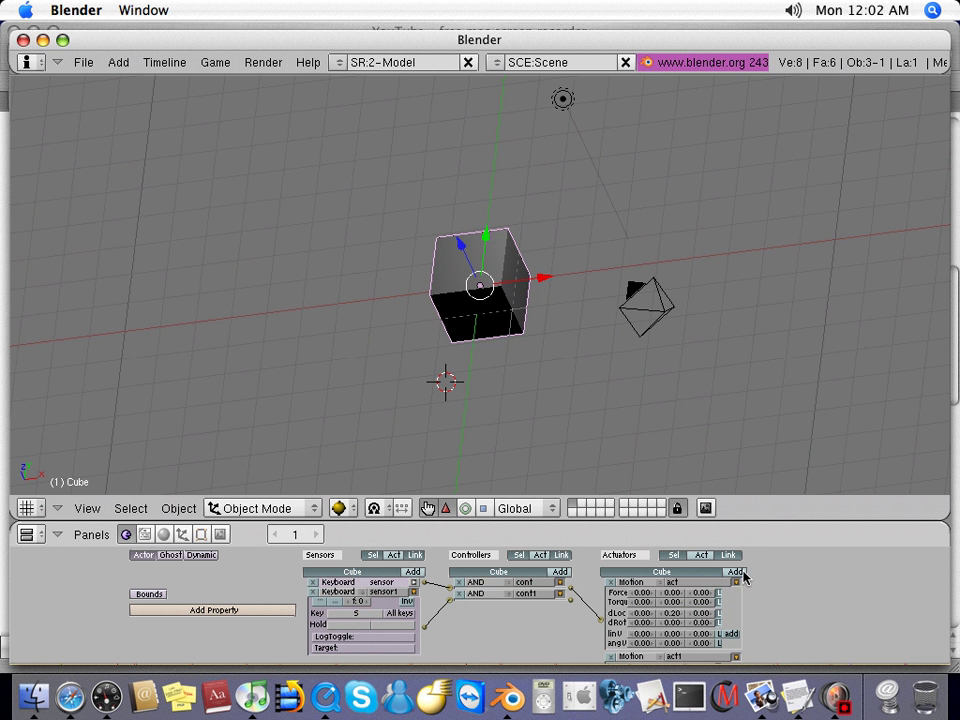
# - Wire the S sensor through a second AND controller to a new Motion actuator with a Y dLoc of -0.20
pyautogui.click(737, 572)
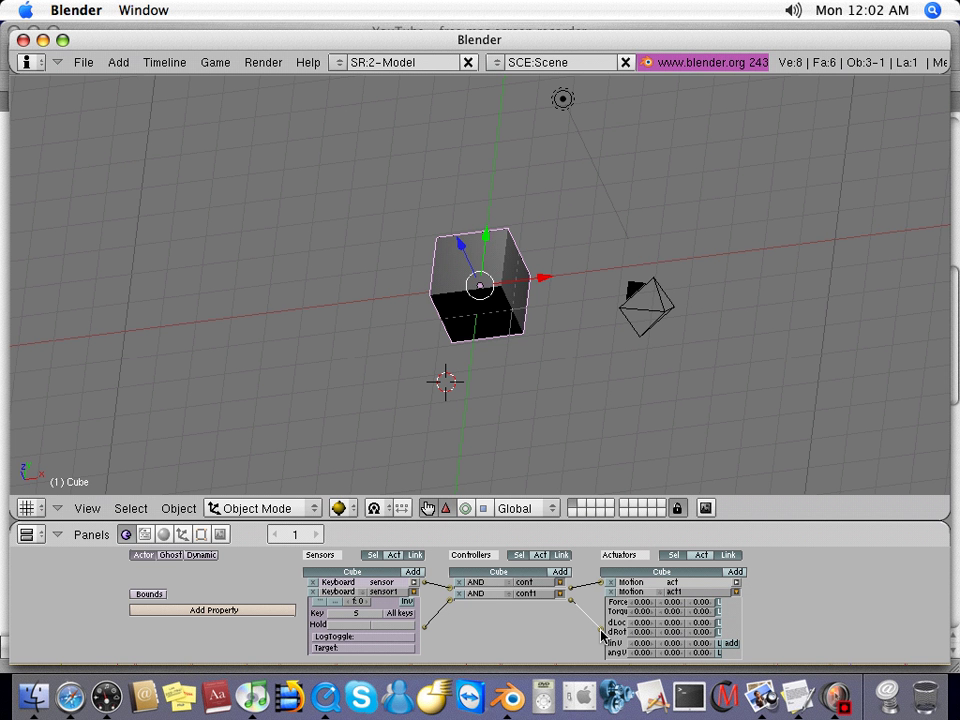
pyautogui.click(736, 589)
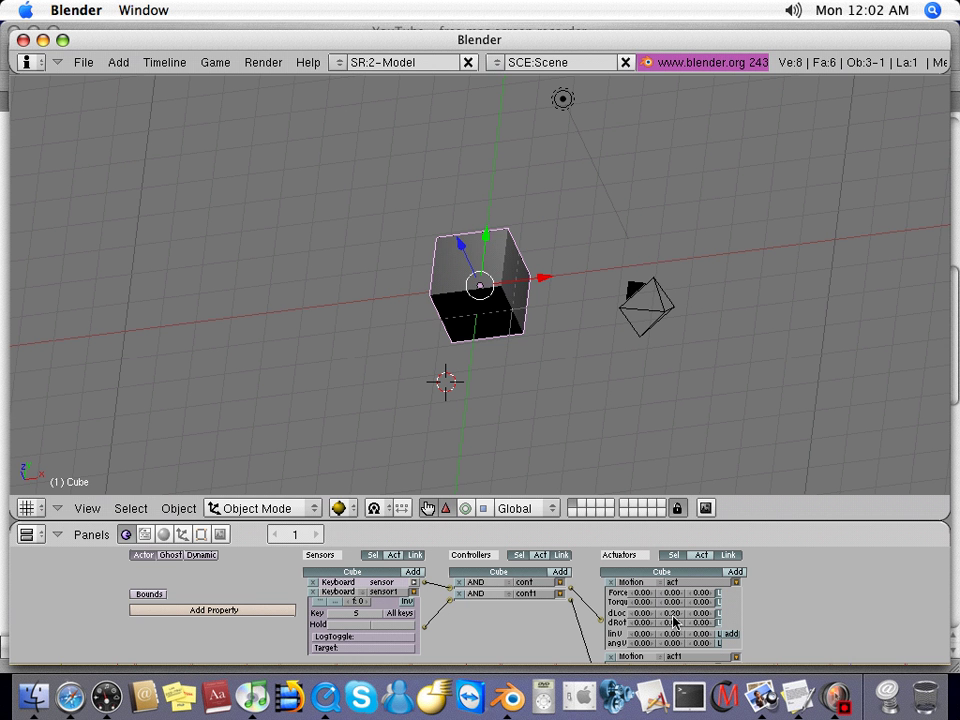
pyautogui.click(737, 583)
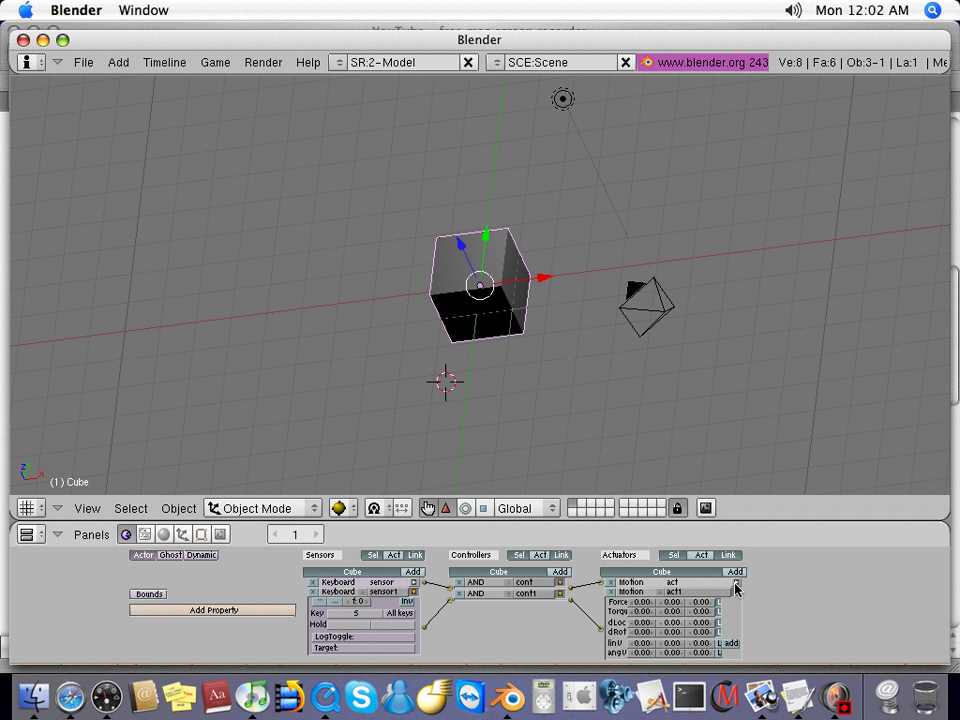
pyautogui.click(661, 625)
pyautogui.click(661, 625)
pyautogui.click(737, 593)
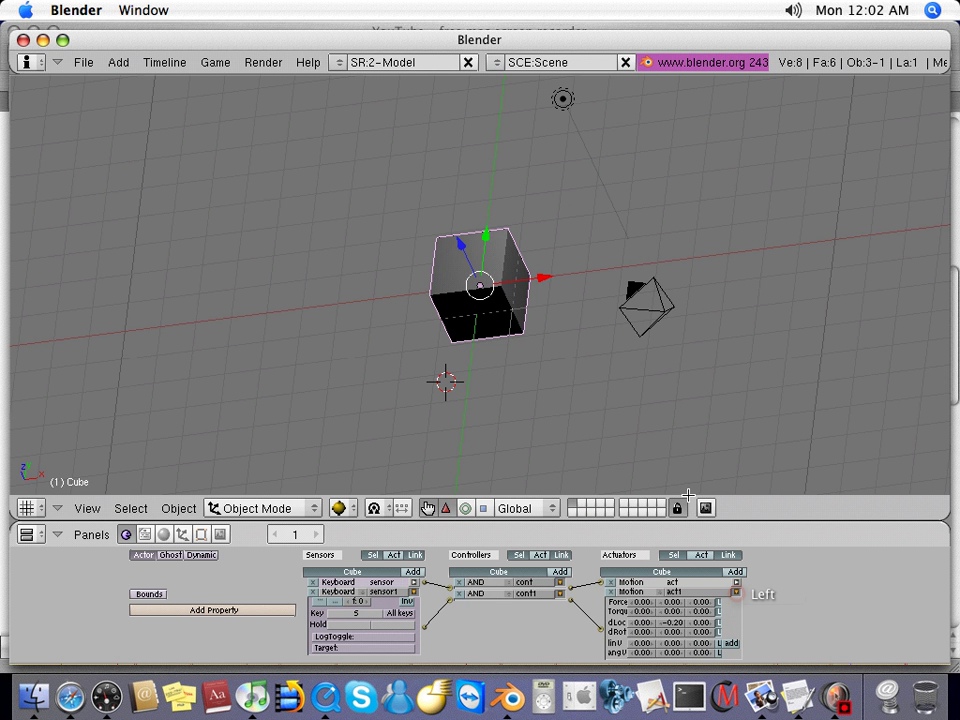
# - Run the game engine to test the cube's keyboard movement, and return to the editor
pyautogui.press('p')
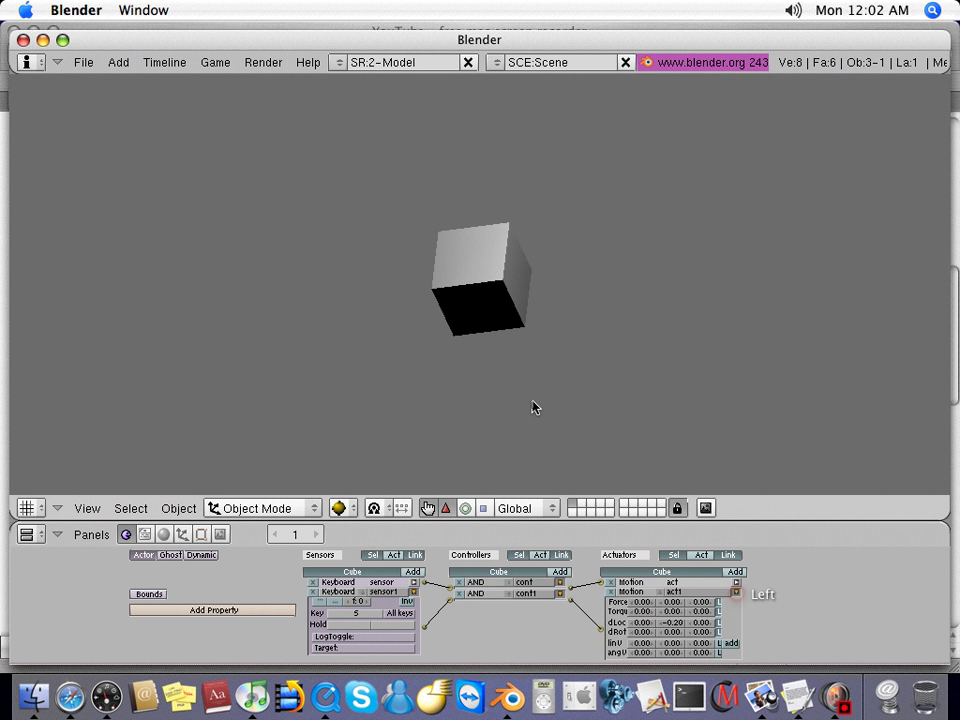
pyautogui.press('Escape')
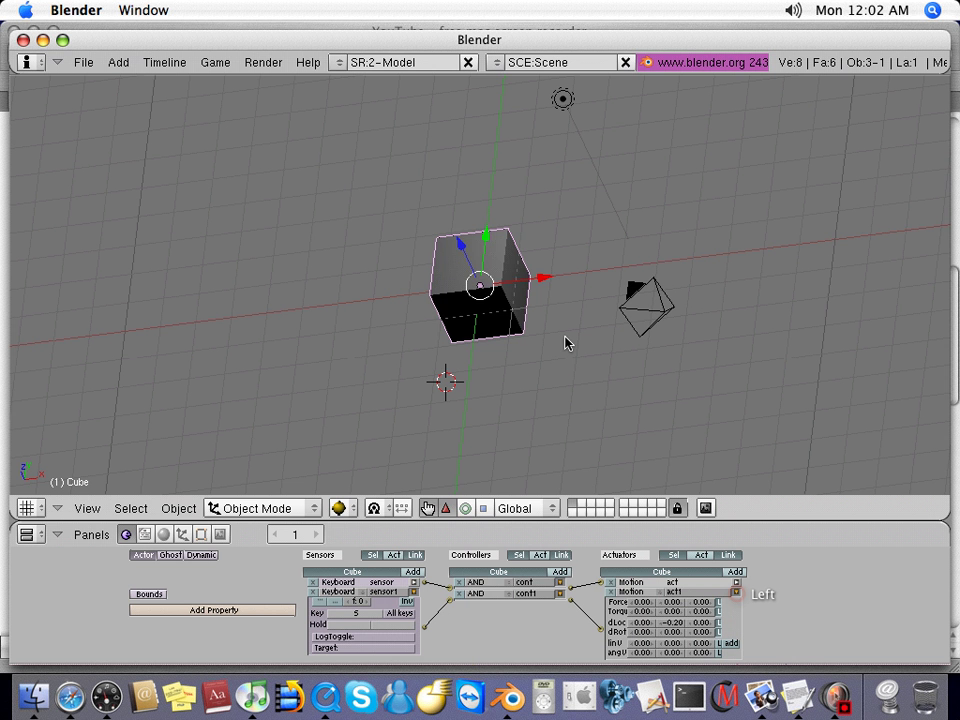
# - Raise the cube along the Z axis so that it sits above the grid
pyautogui.press('g')
pyautogui.click(460, 253)
pyautogui.click(414, 144)
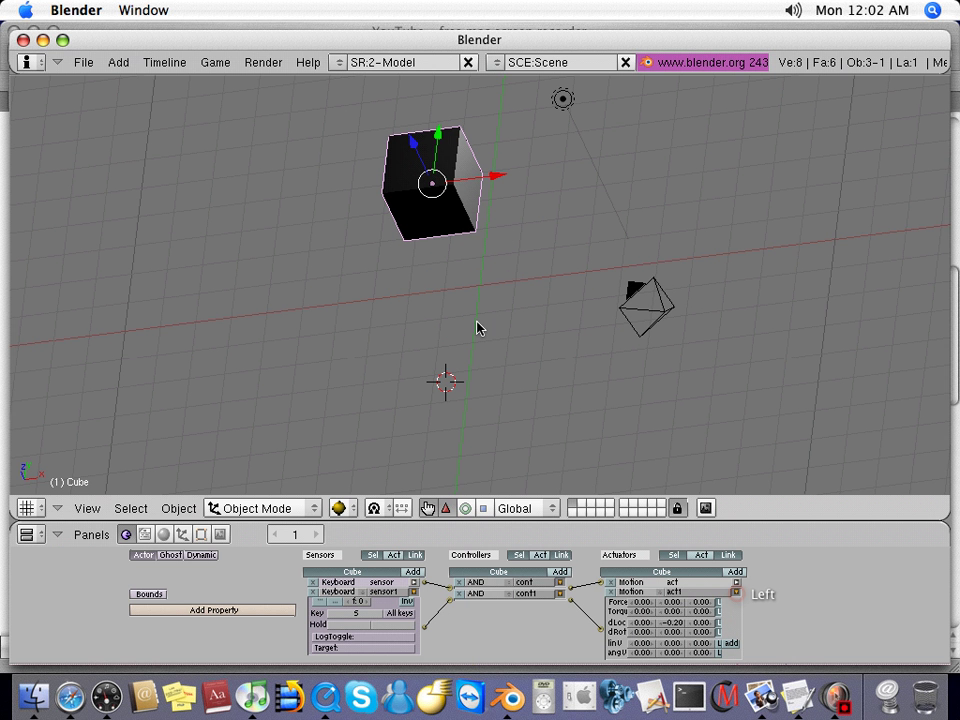
# - Place the 3D cursor at the grid's centre in top view and add a plane mesh there
pyautogui.press('KP_7')
pyautogui.rightClick(630, 250)
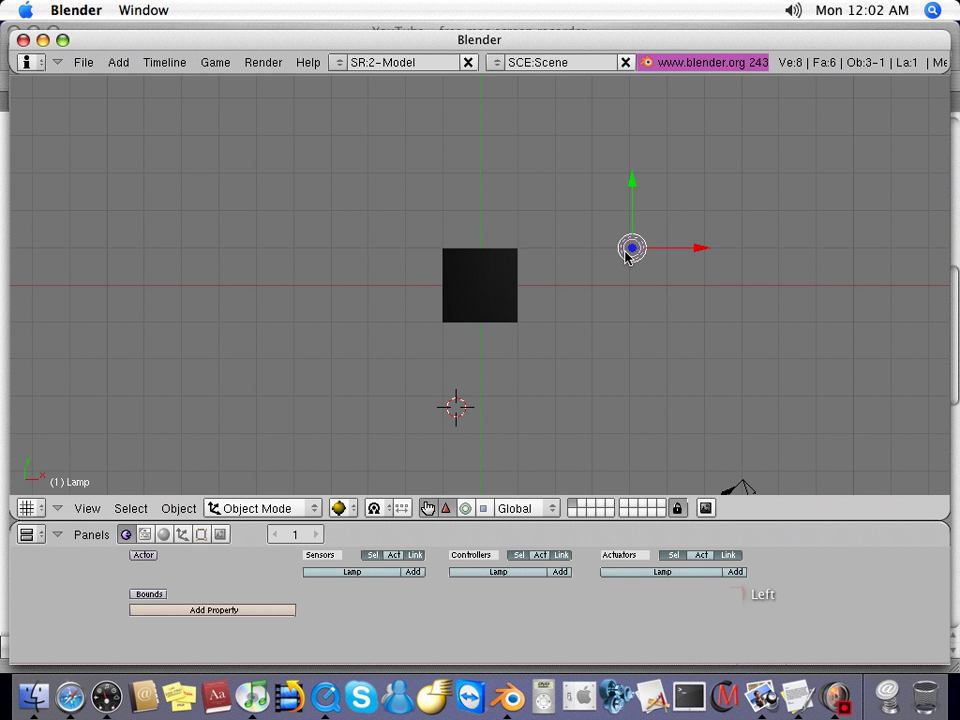
pyautogui.click(481, 287)
pyautogui.click(481, 285)
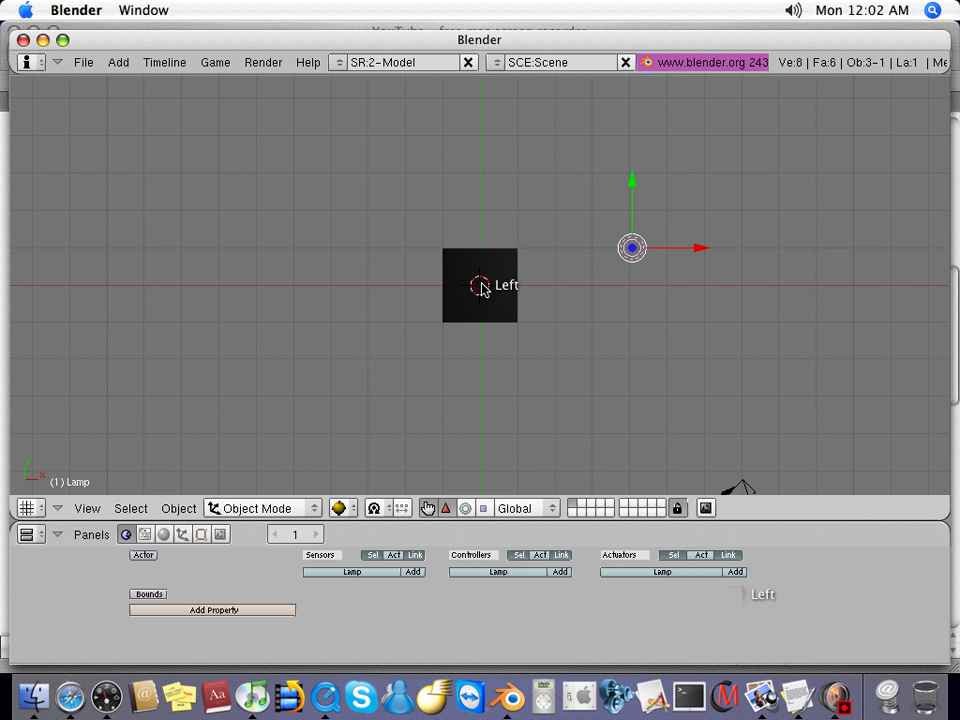
pyautogui.moveTo(481, 283); pyautogui.dragTo(487, 322, button='middle')
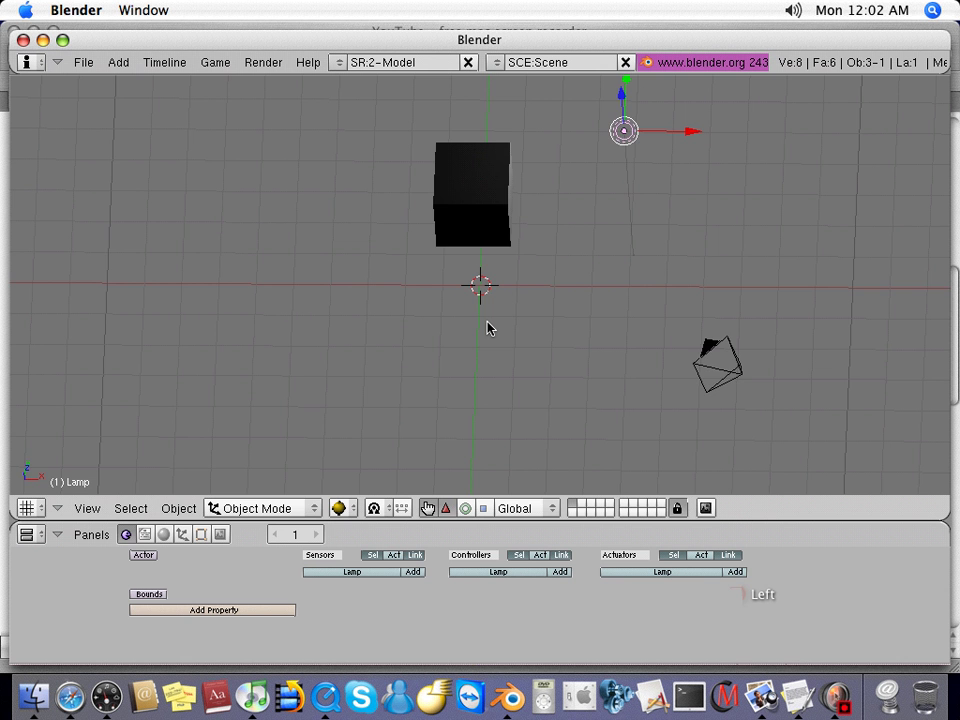
pyautogui.press('KP_7')
pyautogui.click(467, 250)
pyautogui.click(645, 245)
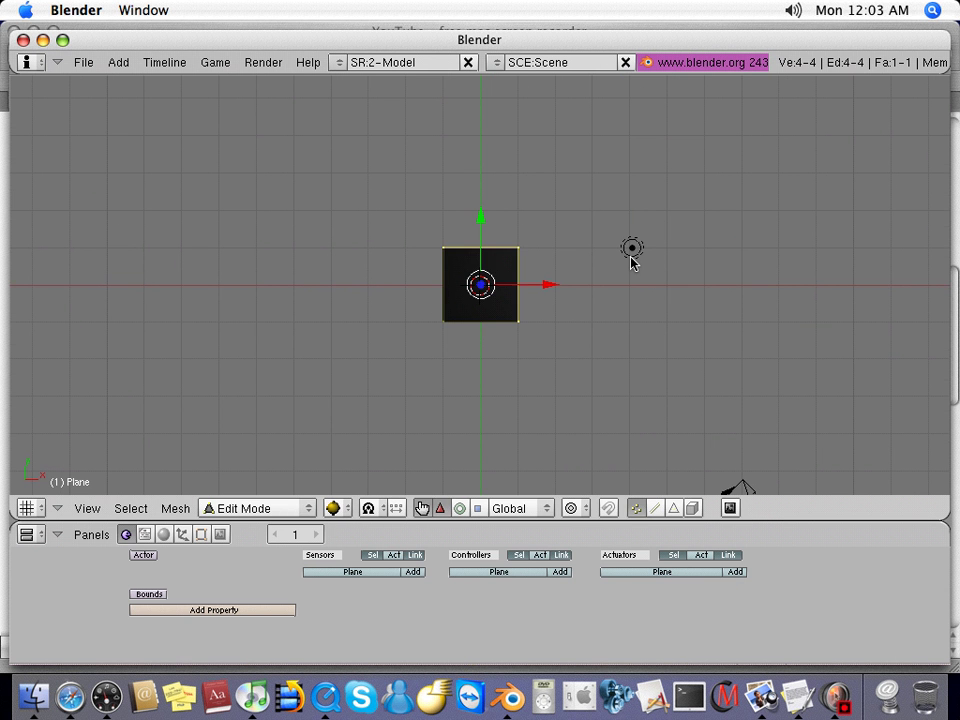
# - Scale the plane up into a large floor reaching well beyond the cube, and return to Object Mode
pyautogui.press('s')
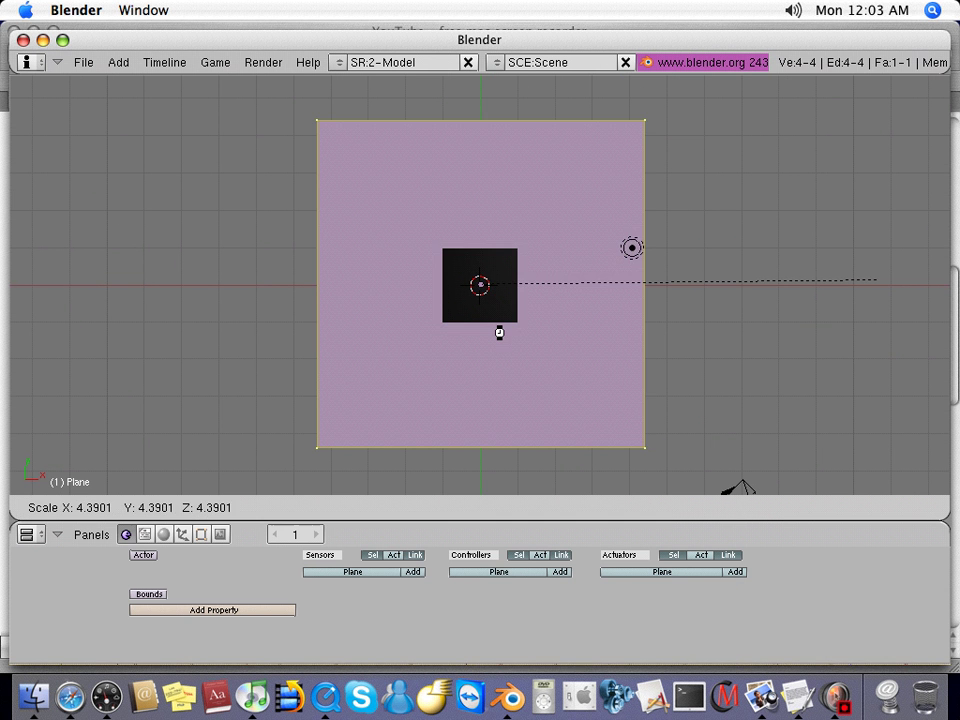
pyautogui.click(876, 279)
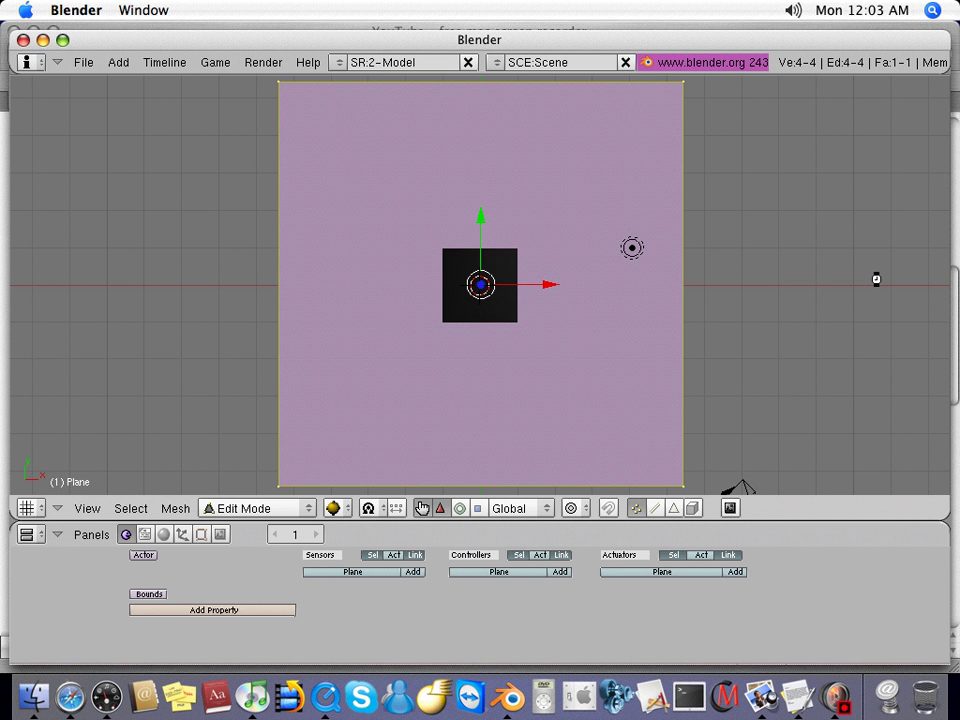
pyautogui.click(241, 509)
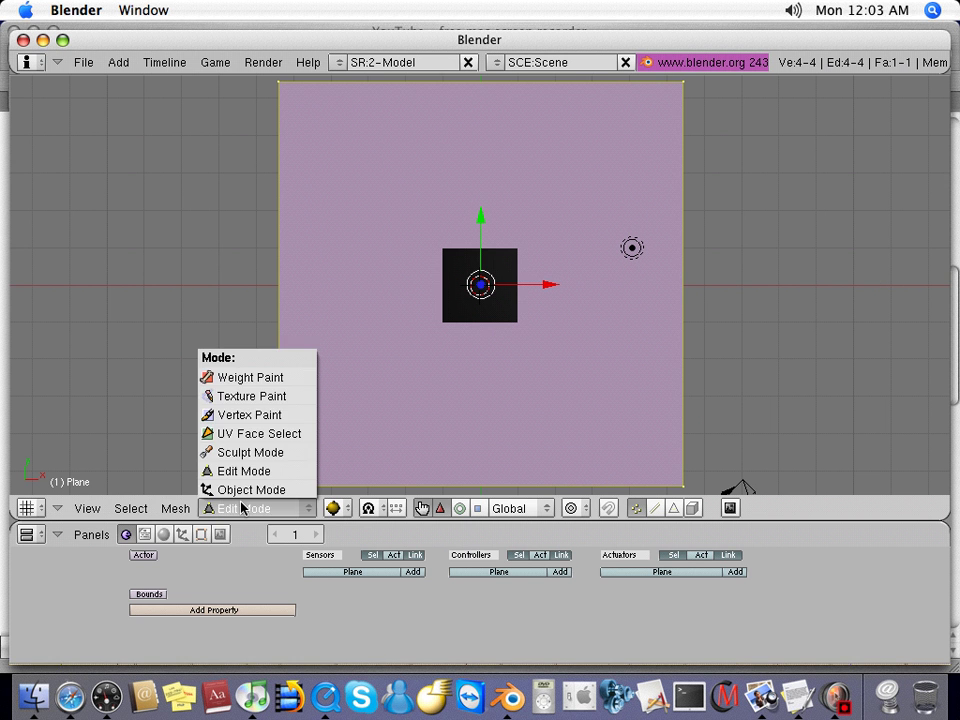
pyautogui.click(252, 490)
# - Nudge the floor plane very slightly along the X axis and make it an Actor
pyautogui.moveTo(253, 494); pyautogui.dragTo(330, 199, button='middle')
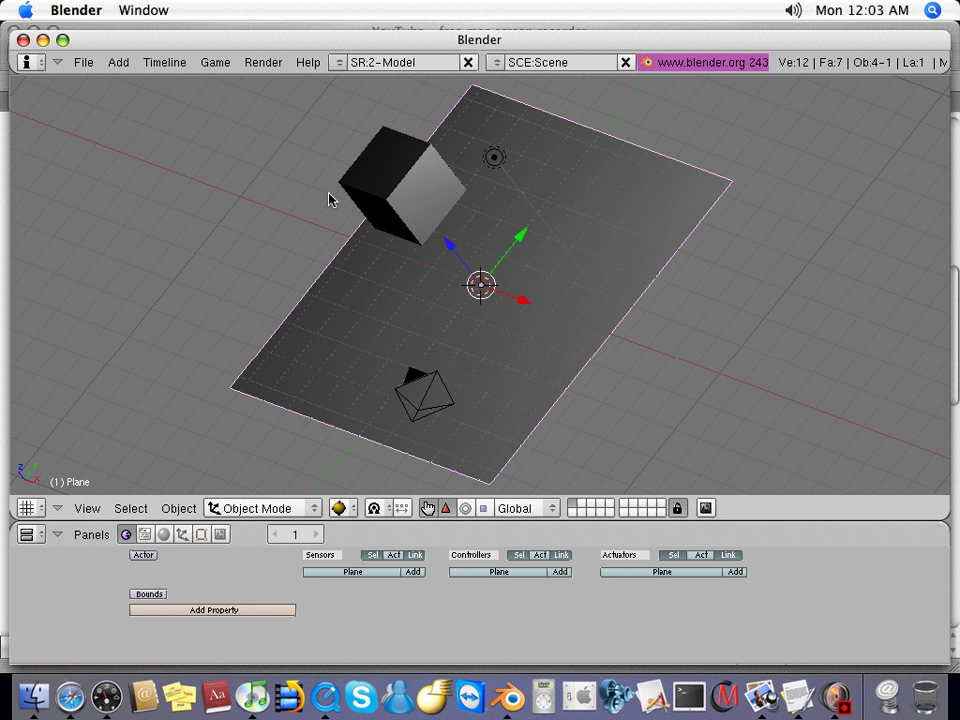
pyautogui.press('g')
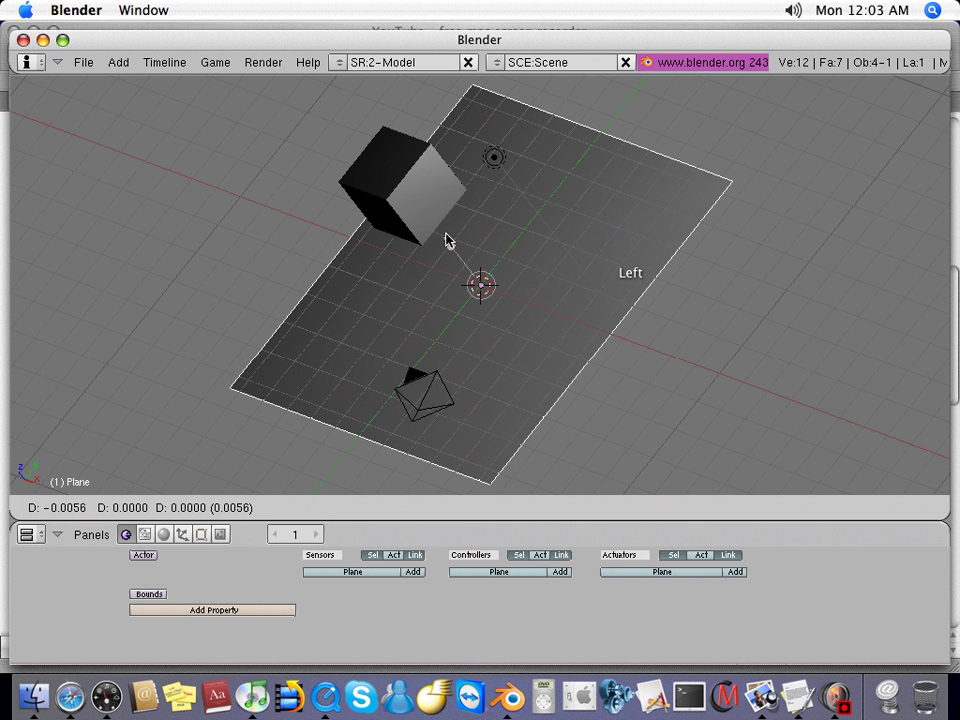
pyautogui.click(449, 247)
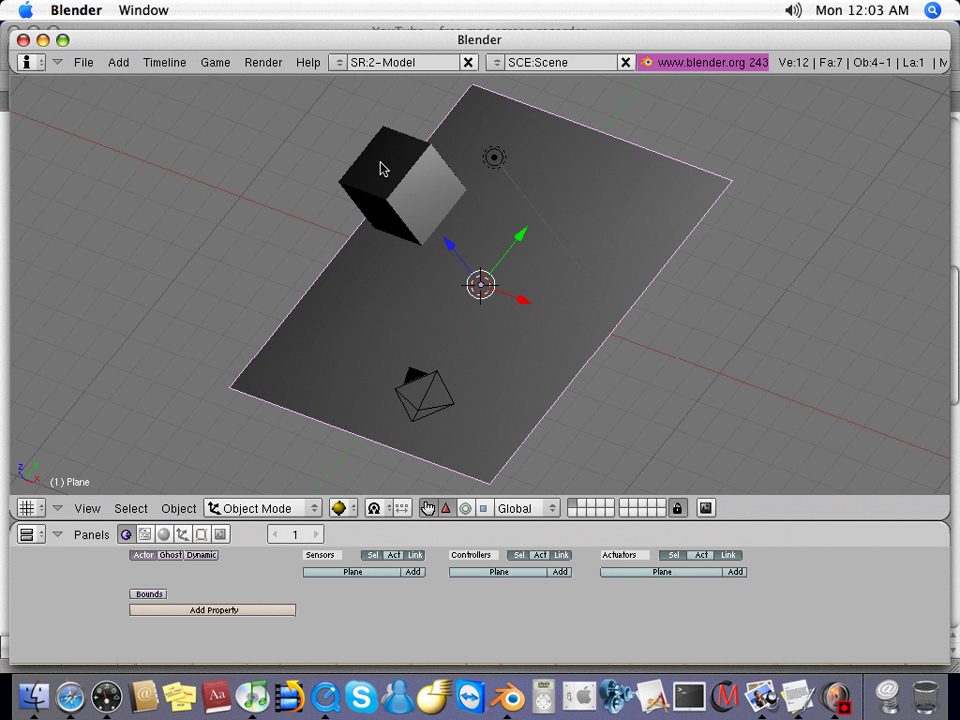
# - Select the cube and turn on its Dynamic physics option
pyautogui.moveTo(381, 169); pyautogui.dragTo(488, 218, button='middle')
pyautogui.rightClick(459, 212)
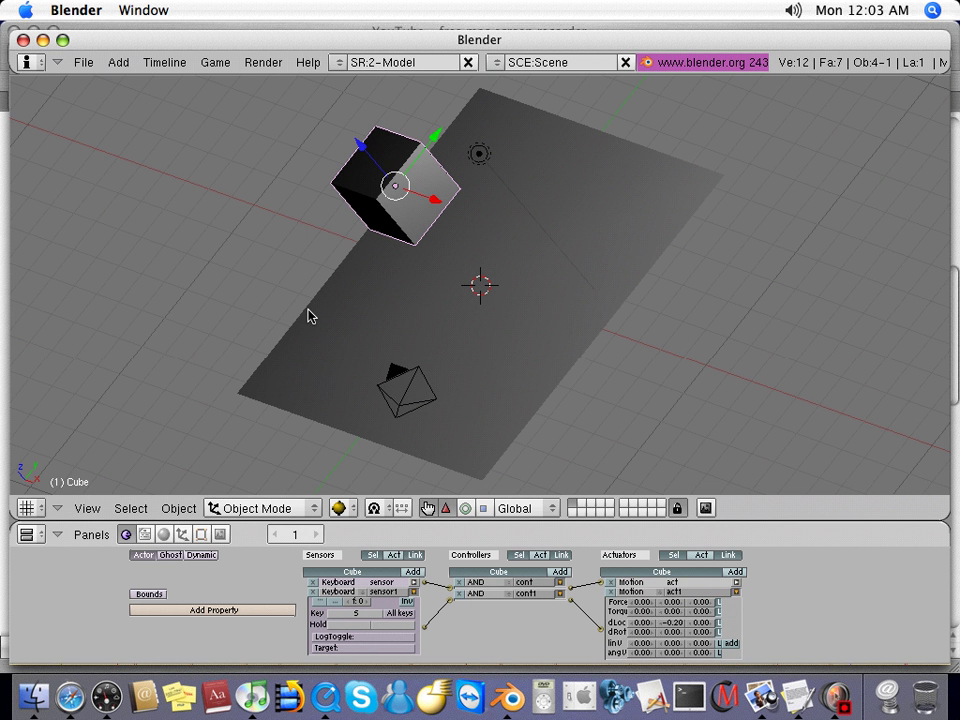
pyautogui.click(201, 555)
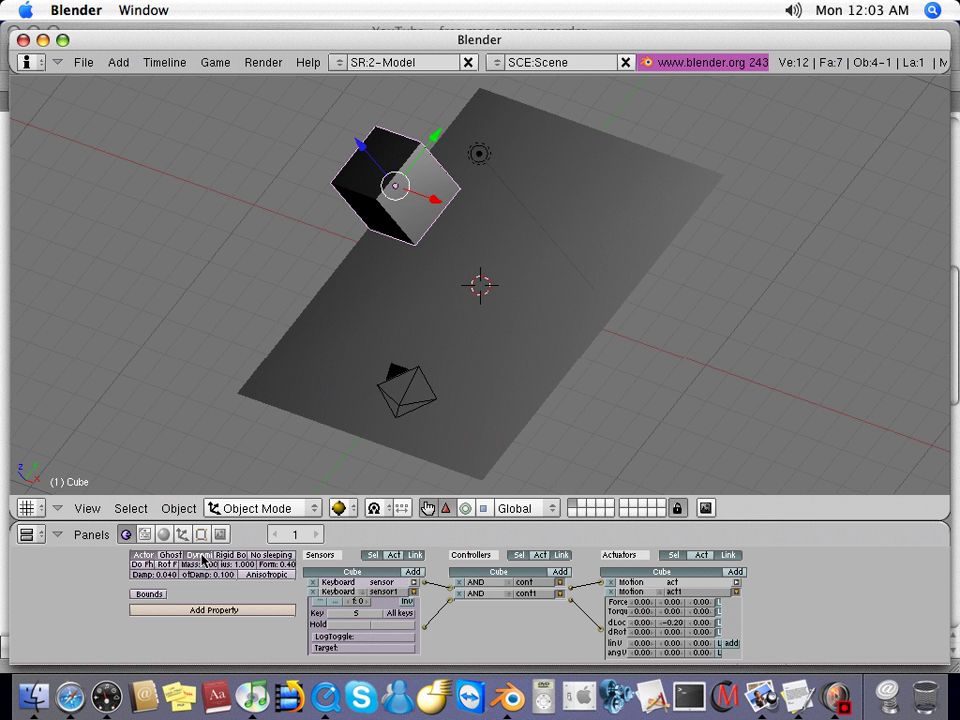
# - Run the game to test the dynamic cube's S movement over the floor, and end the run
pyautogui.press('p')
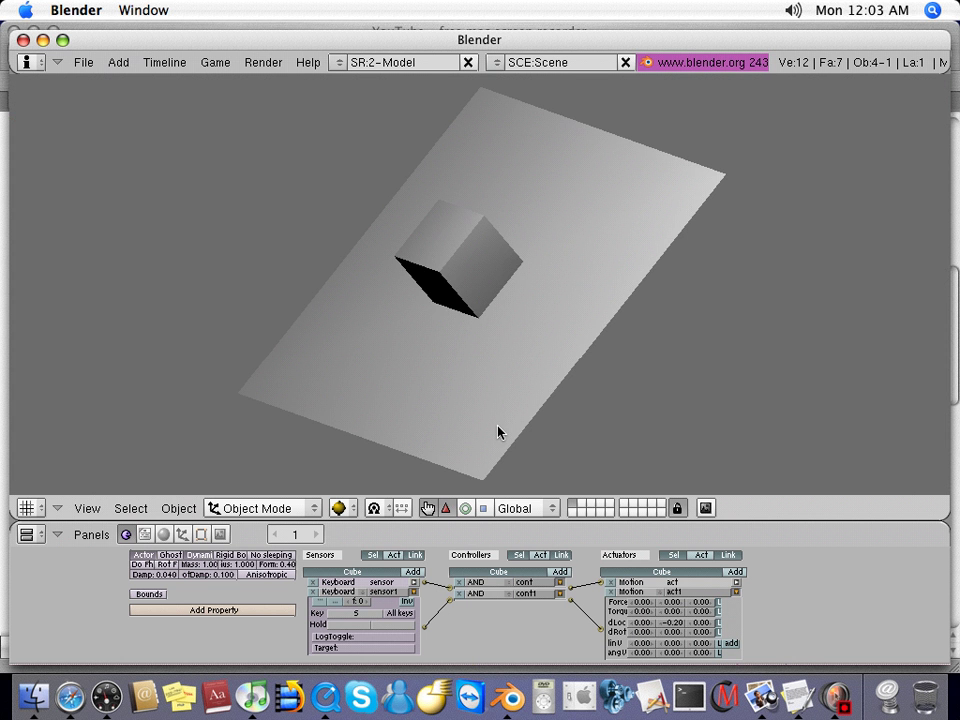
pyautogui.press('s')
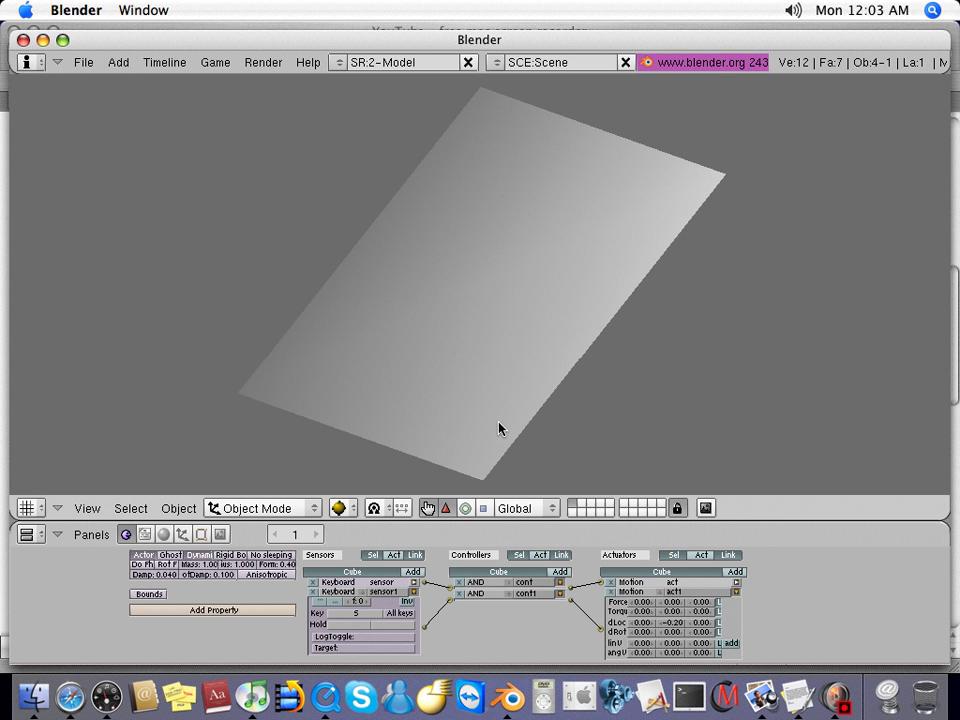
pyautogui.press('Escape')
# - Select the camera and move it along the X axis toward the spot behind the cube
pyautogui.keyDown('alt'); pyautogui.moveTo(614, 366); pyautogui.dragTo(703, 256); pyautogui.keyUp('alt')
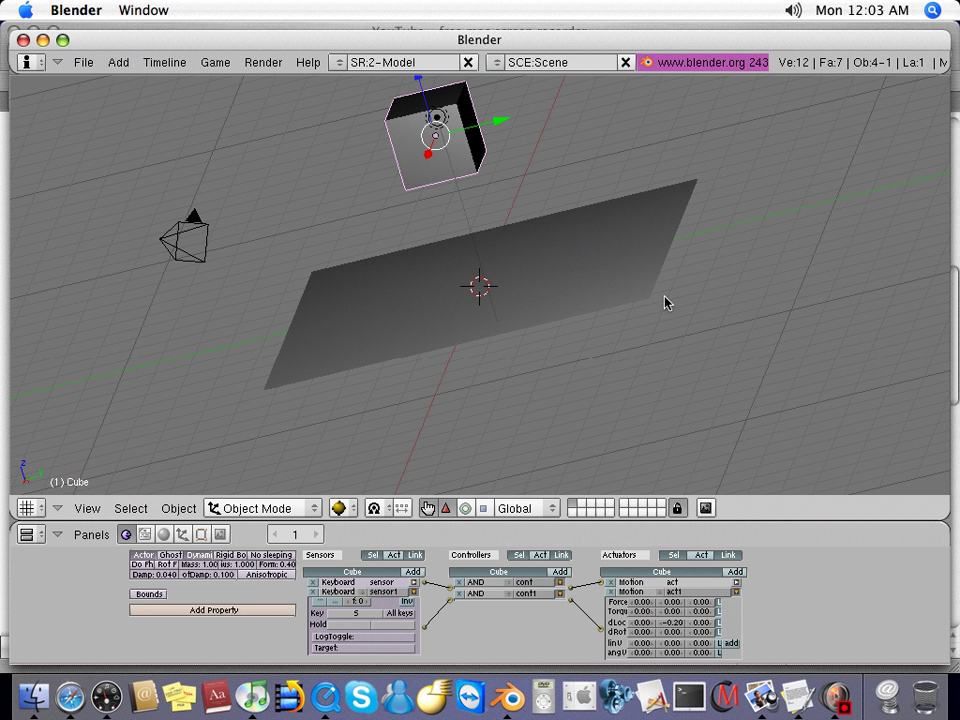
pyautogui.click(172, 240)
pyautogui.rightClick(170, 240)
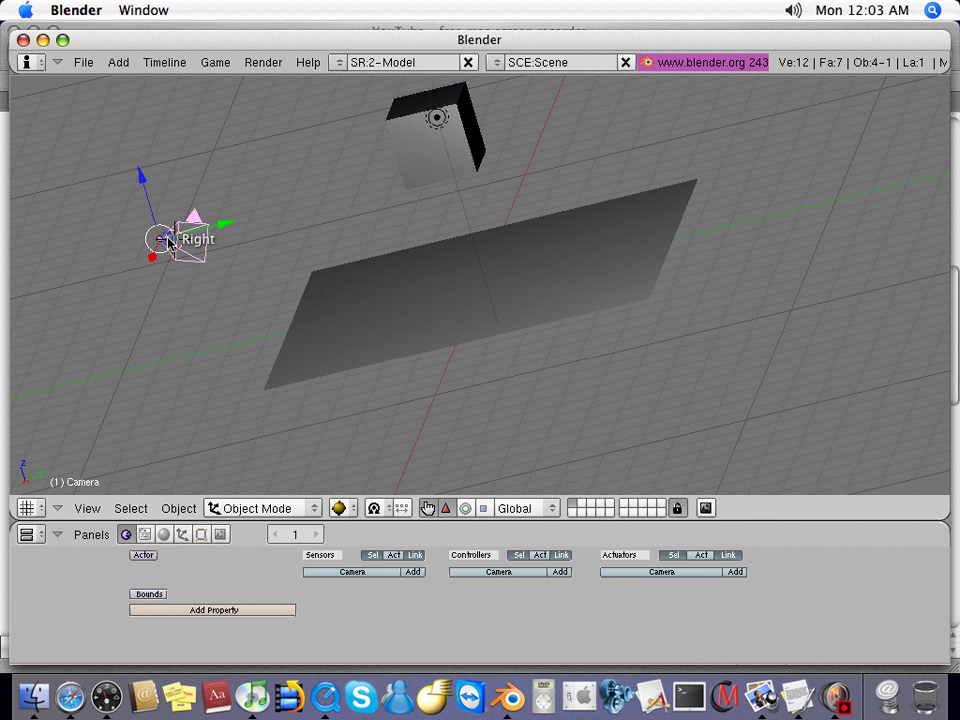
pyautogui.keyDown('alt'); pyautogui.moveTo(170, 240); pyautogui.dragTo(330, 332); pyautogui.keyUp('alt')
pyautogui.click(237, 418)
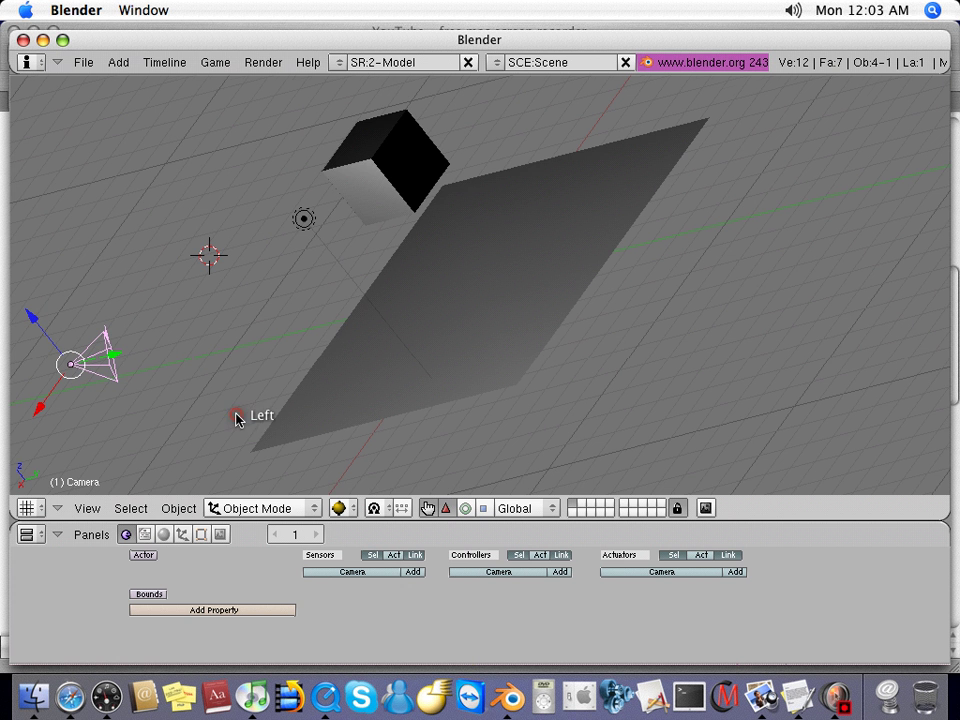
pyautogui.scroll(-3, 237, 419)
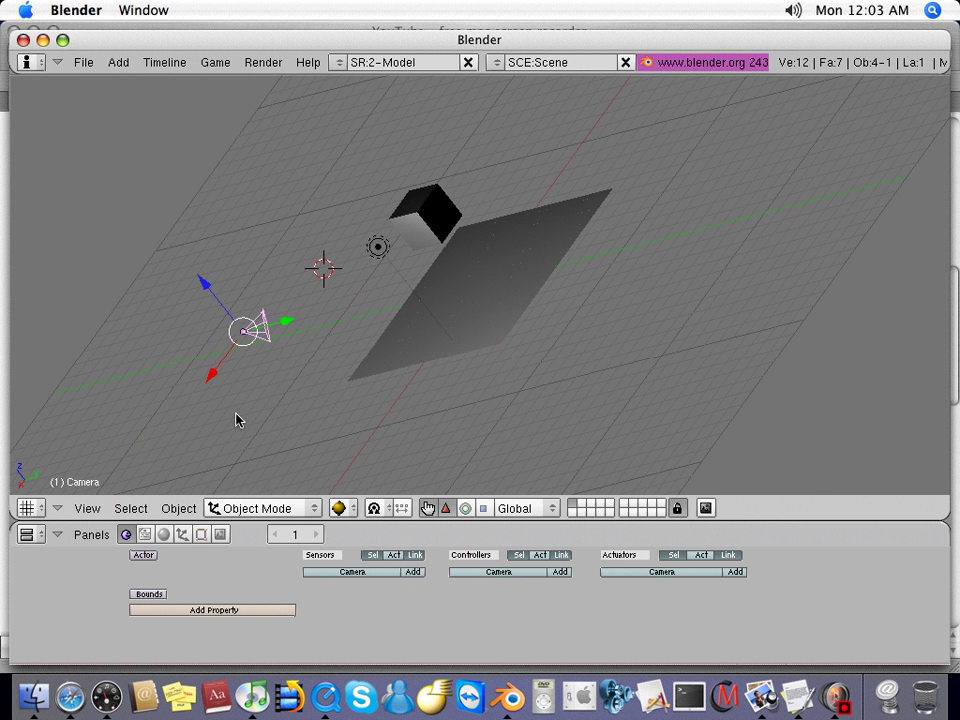
pyautogui.keyDown('alt'); pyautogui.moveTo(396, 341); pyautogui.dragTo(640, 296); pyautogui.keyUp('alt')
pyautogui.keyDown('alt'); pyautogui.moveTo(566, 401); pyautogui.dragTo(378, 295); pyautogui.keyUp('alt')
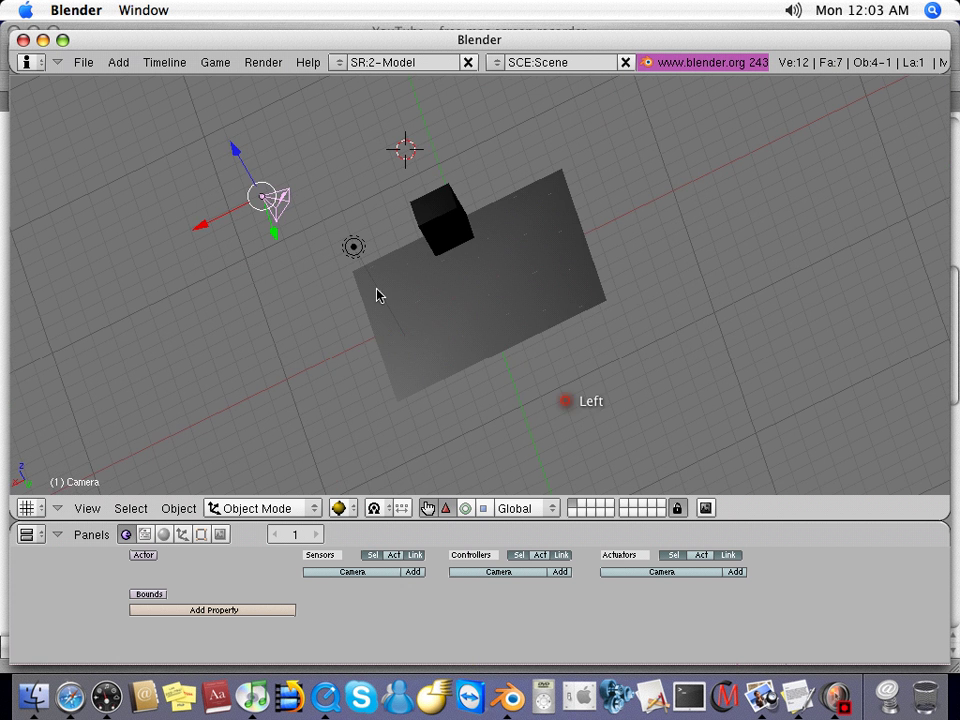
pyautogui.moveTo(239, 213)
pyautogui.mouseDown()
pyautogui.moveTo(326, 191)
pyautogui.moveTo(256, 316)
pyautogui.moveTo(326, 381)
pyautogui.mouseUp()
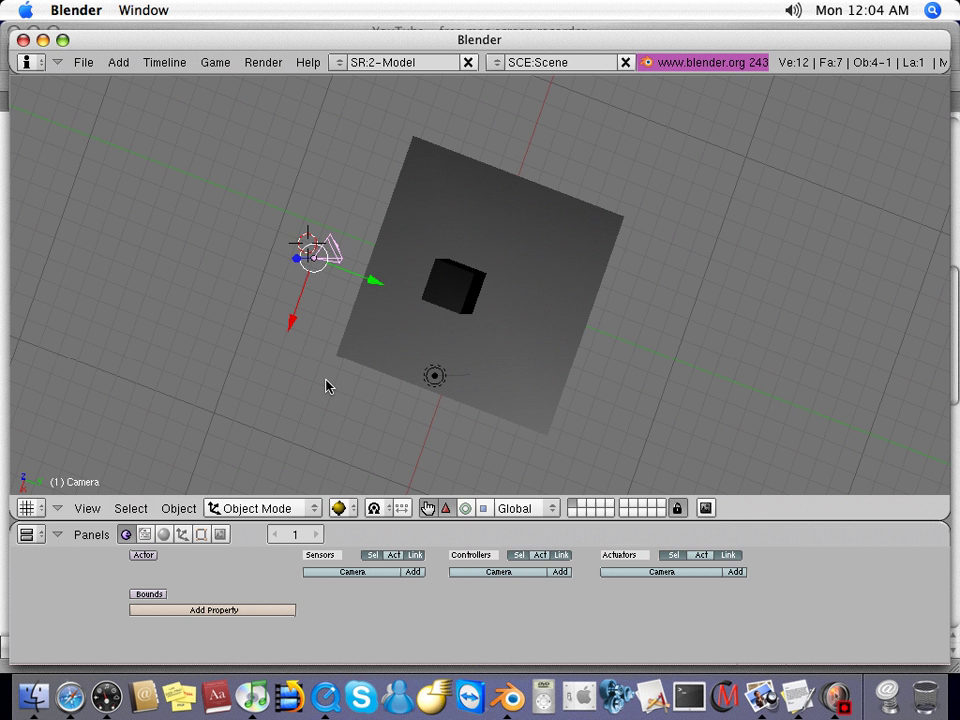
# - Move the camera about 0.83 units further in the negative X direction to line it up behind the cube
pyautogui.moveTo(364, 430)
pyautogui.mouseDown()
pyautogui.moveTo(498, 251)
pyautogui.moveTo(485, 342)
pyautogui.mouseUp()
pyautogui.click(498, 251)
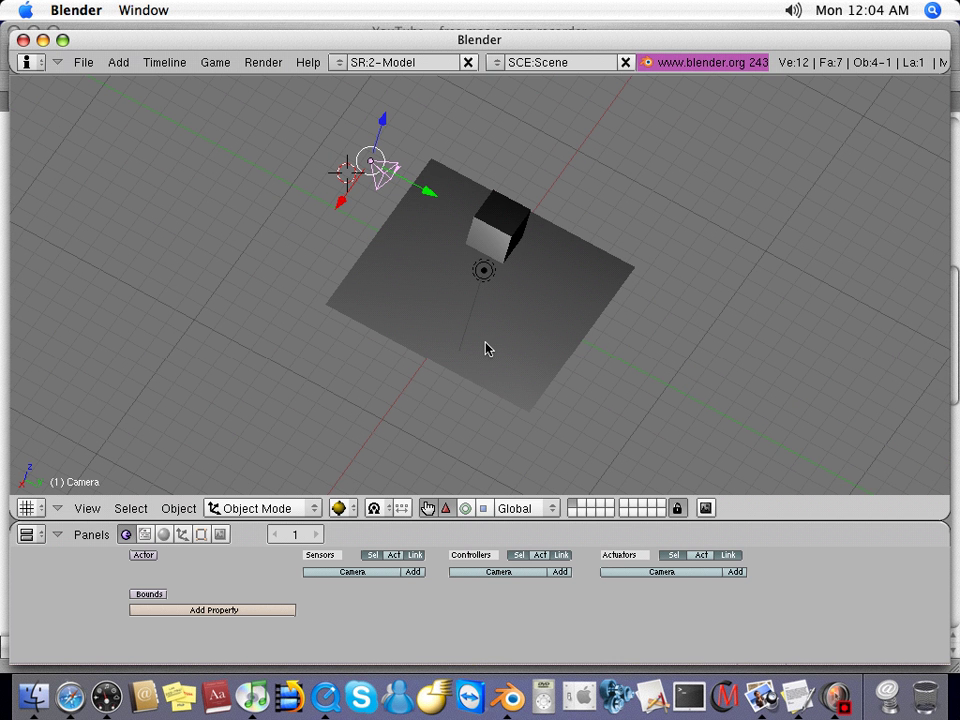
pyautogui.moveTo(487, 348); pyautogui.dragTo(328, 150, button='middle')
pyautogui.press('g')
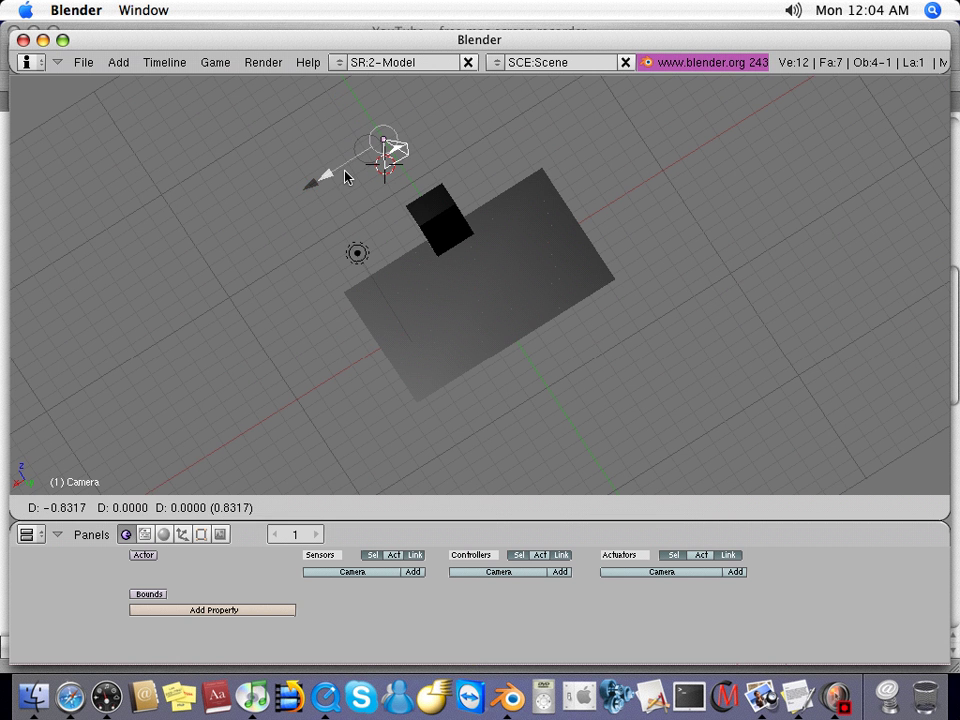
pyautogui.click(345, 177)
# - Rotate the camera so that it faces the cube from behind
pyautogui.keyDown('alt'); pyautogui.moveTo(345, 177); pyautogui.dragTo(288, 266); pyautogui.keyUp('alt')
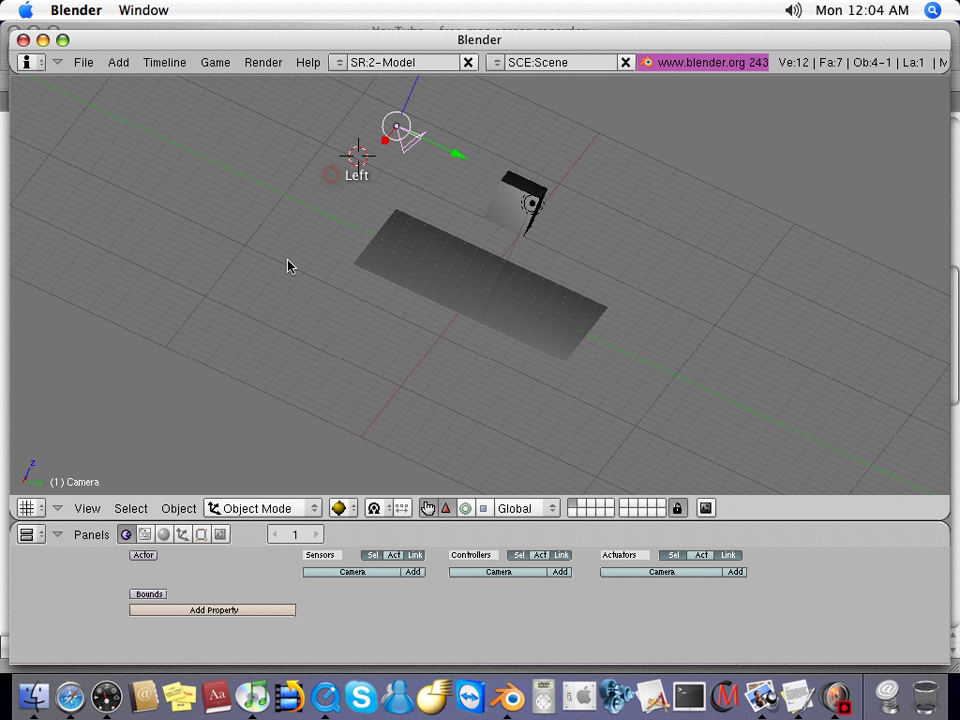
pyautogui.press('r')
pyautogui.click(440, 265)
pyautogui.moveTo(460, 230)
pyautogui.keyDown('alt'); pyautogui.mouseDown()
pyautogui.moveTo(536, 181)
pyautogui.moveTo(417, 250)
pyautogui.mouseUp(); pyautogui.keyUp('alt')
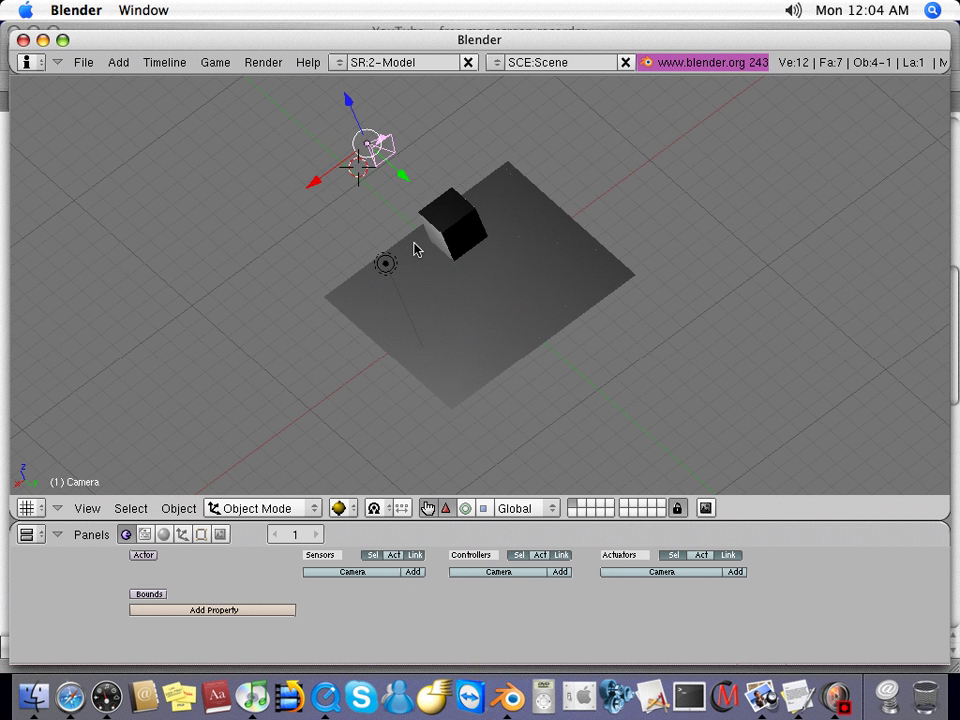
pyautogui.click(500, 248)
pyautogui.moveTo(340, 97)
pyautogui.mouseDown()
pyautogui.moveTo(455, 217)
pyautogui.moveTo(540, 130)
pyautogui.mouseUp()
pyautogui.moveTo(542, 122); pyautogui.dragTo(475, 157)
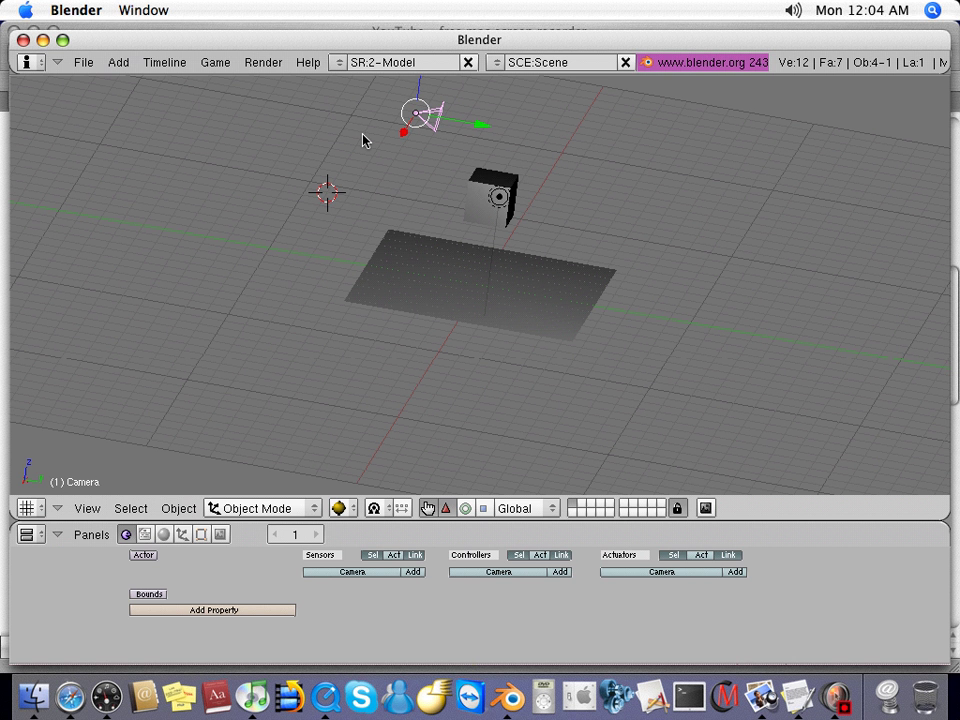
# - Select the camera and add the cube to the selection as the active object
pyautogui.rightClick(487, 197)
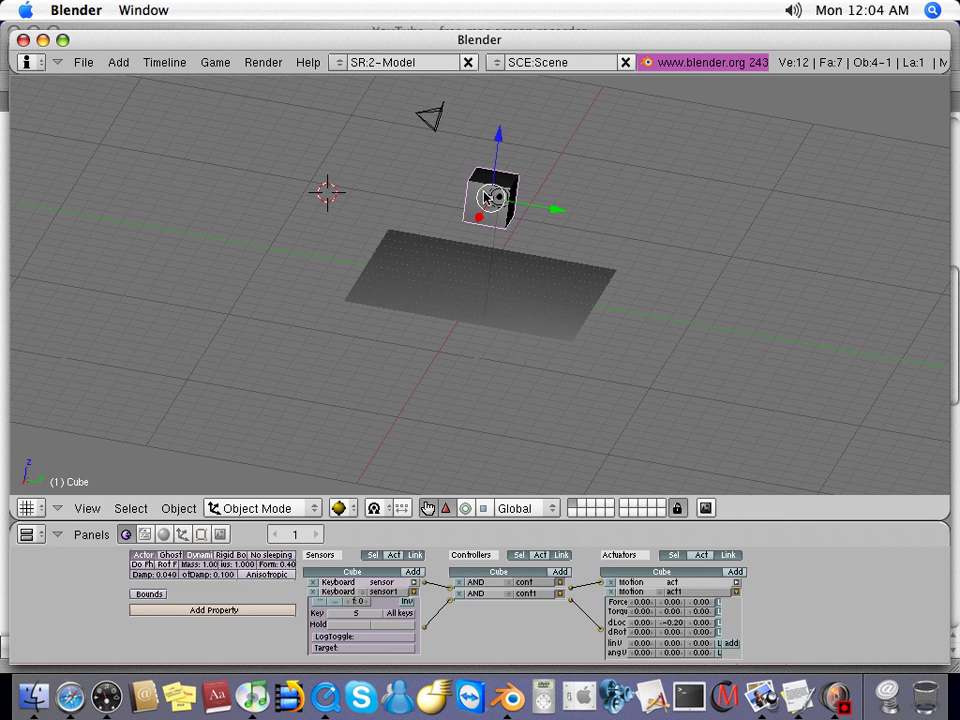
pyautogui.rightClick(425, 120)
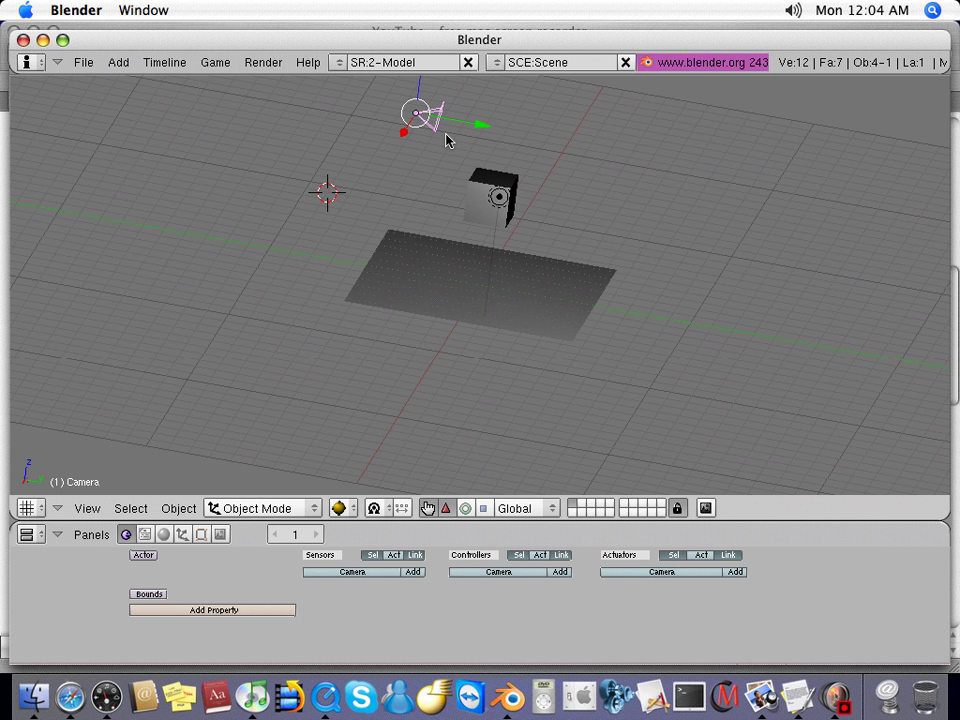
pyautogui.rightClick(480, 191)
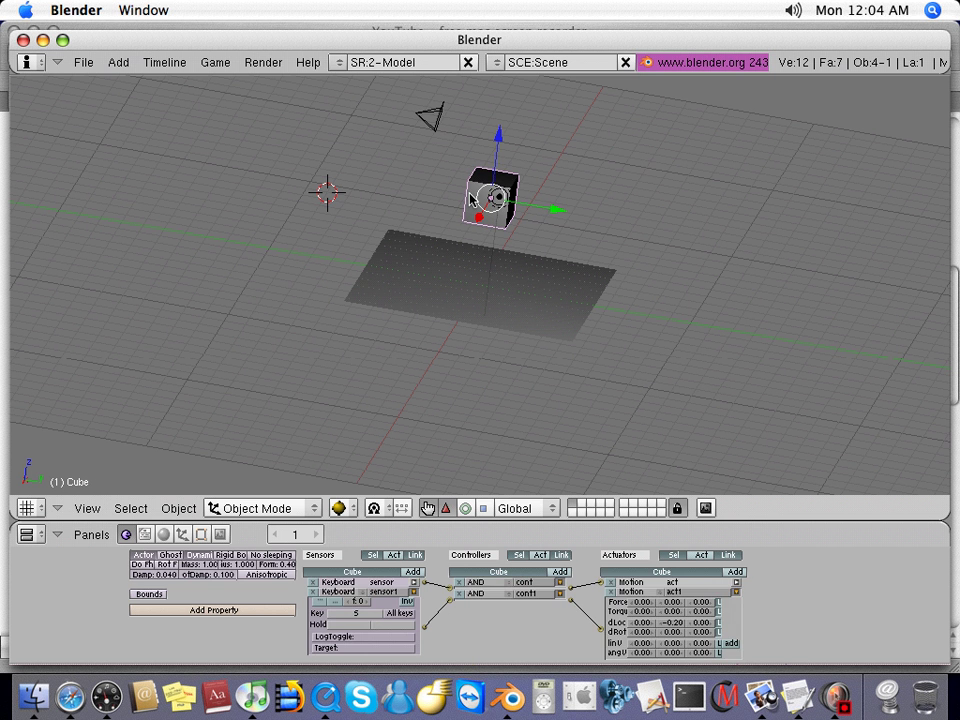
pyautogui.rightClick(434, 115)
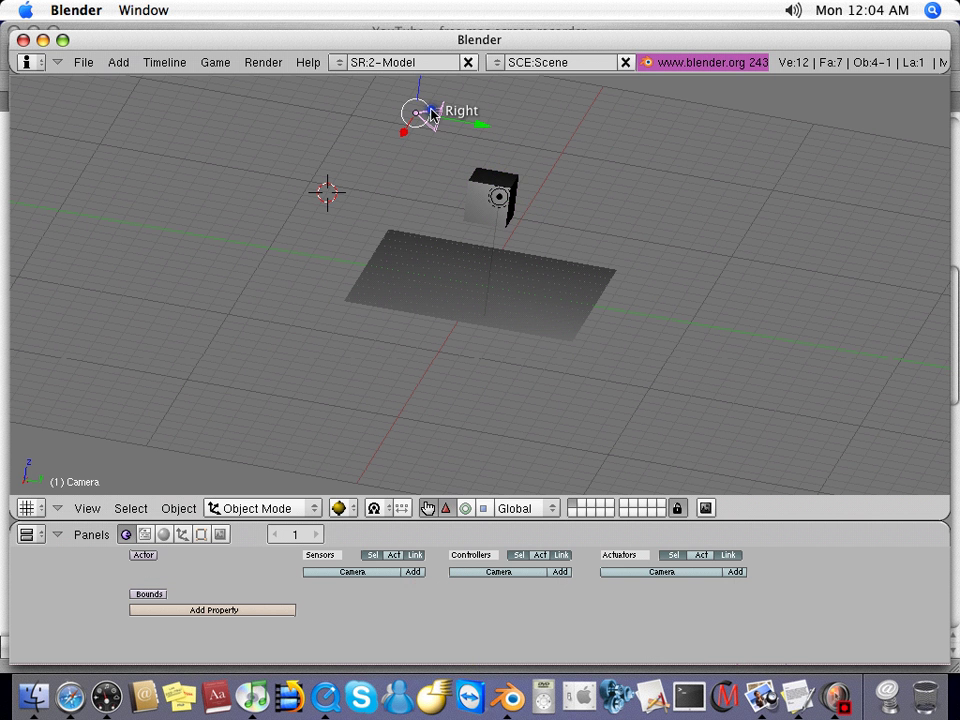
pyautogui.keyDown('shift'); pyautogui.rightClick(490, 185); pyautogui.keyUp('shift')
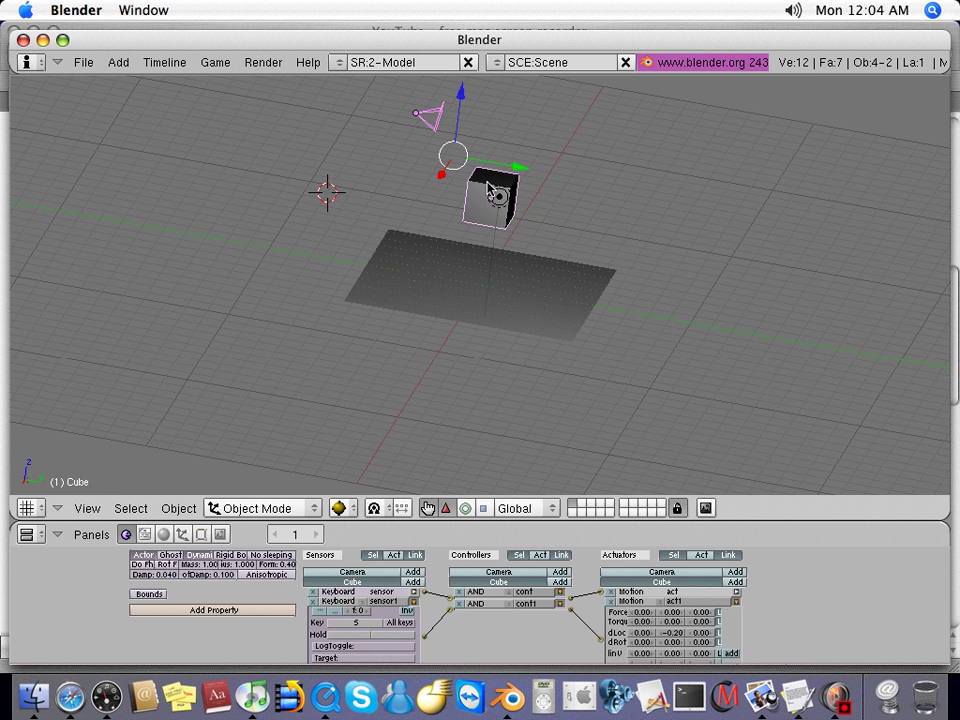